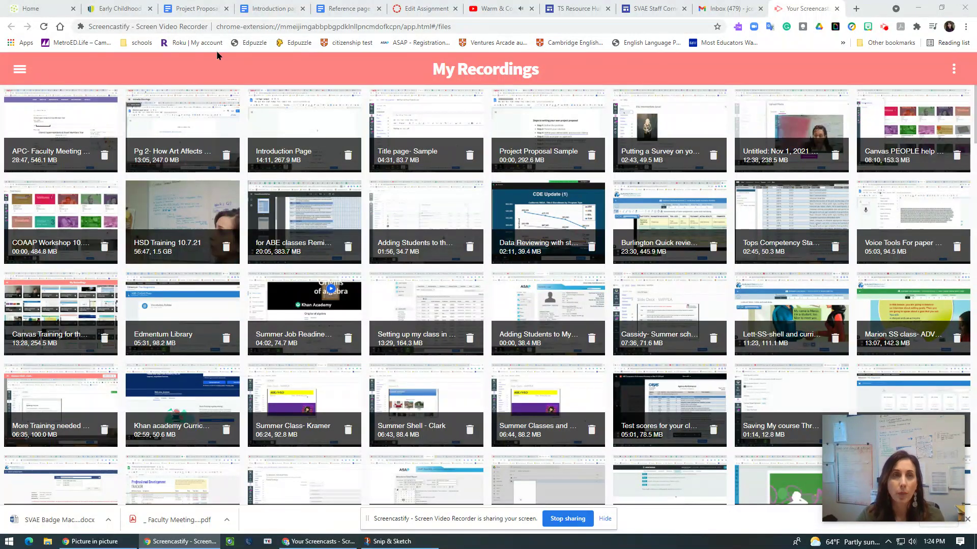
Step: Change the Canvas assignment title to 'Page 4 One Artist who Affected the World', then return to the Project Proposal
click(416, 10)
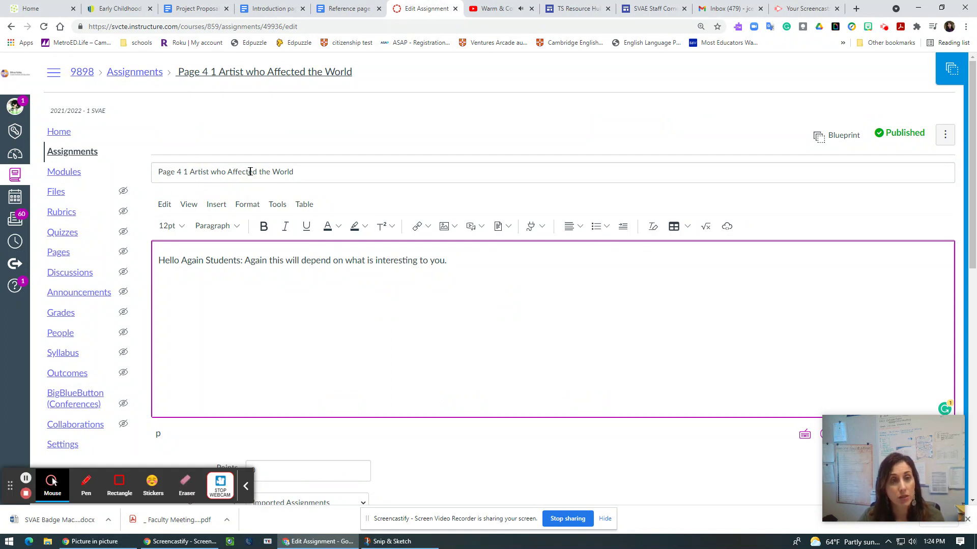
click(188, 173)
key(BackSpace)
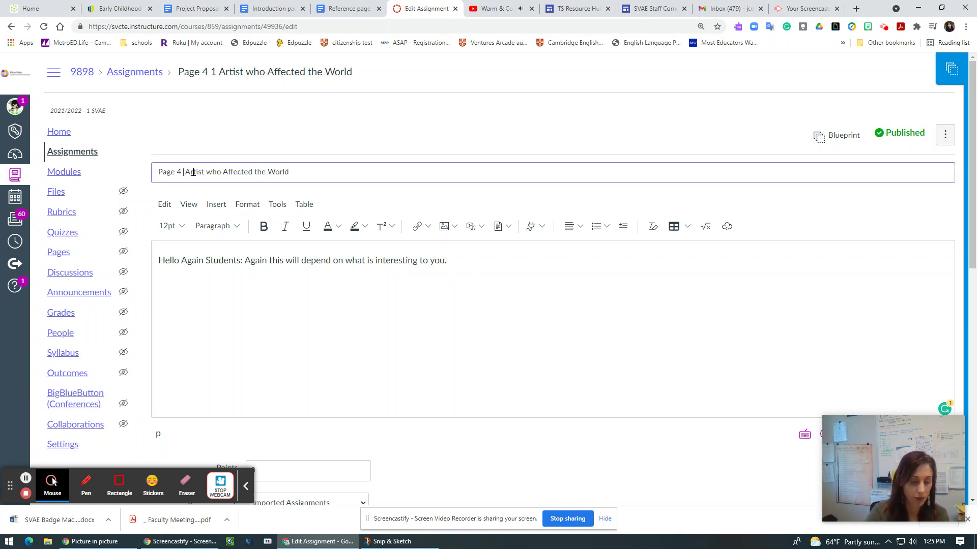
text(One)
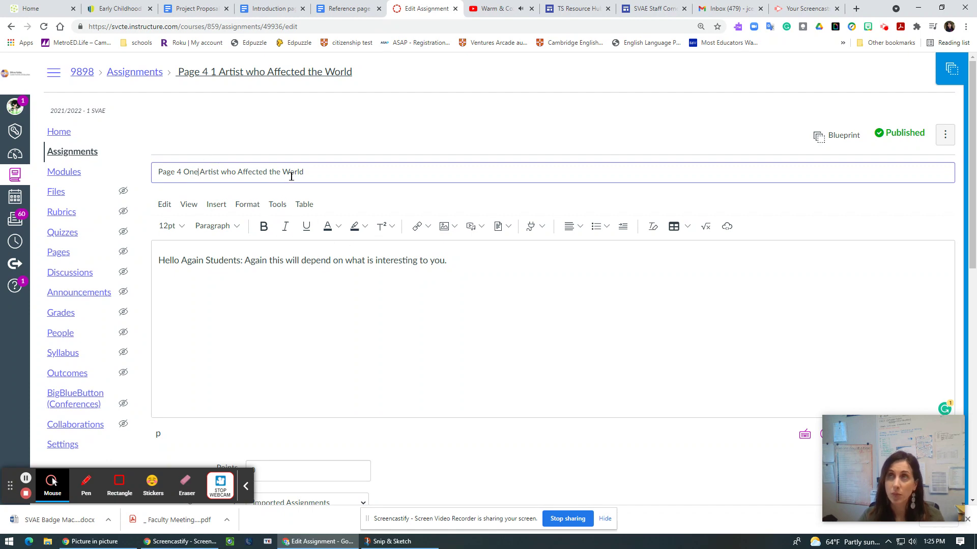
click(199, 11)
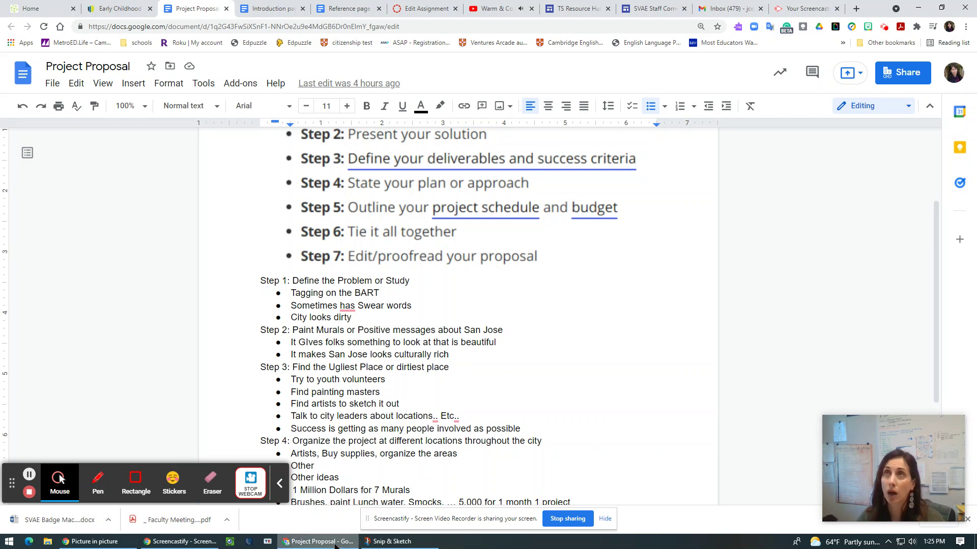
mouse_move(318, 541)
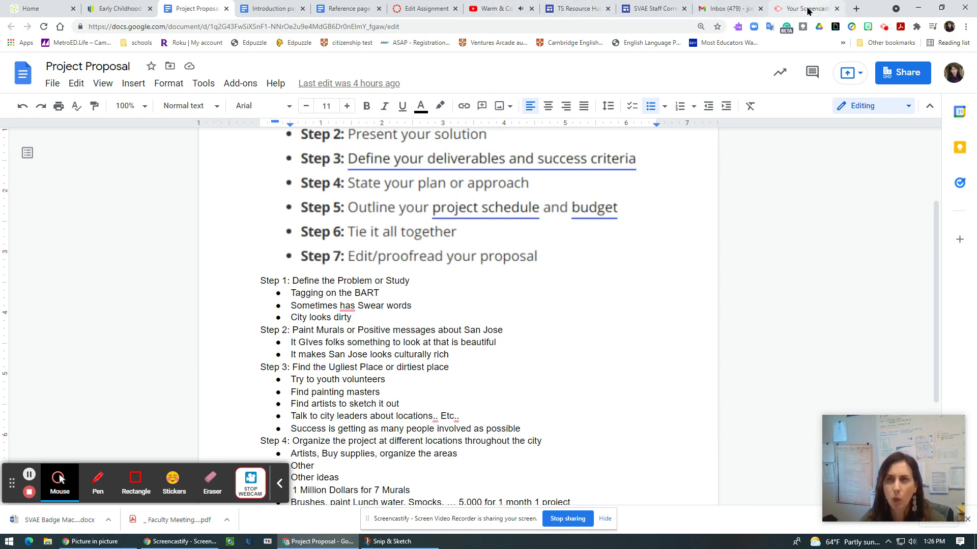
click(431, 8)
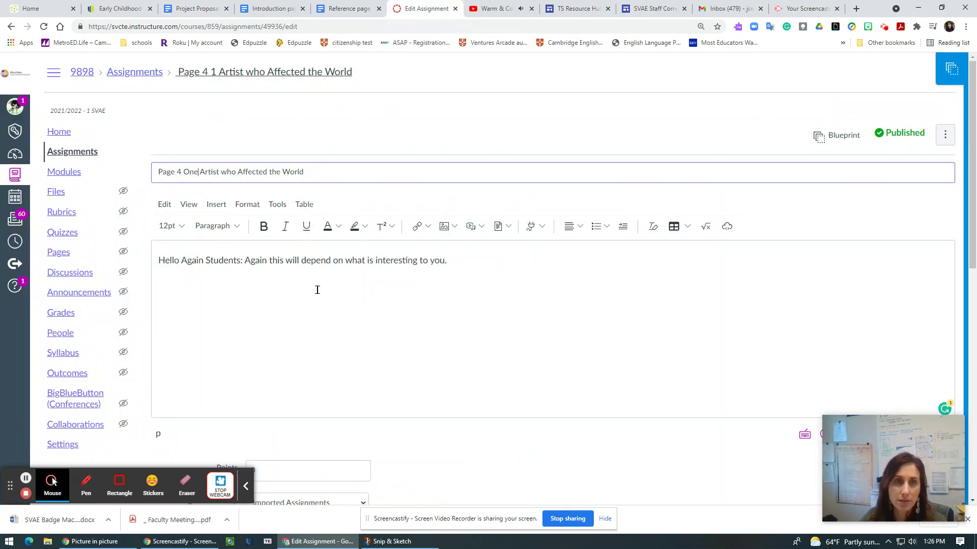
Step: From the Project Proposal document, create a new blank document via File > New
click(187, 8)
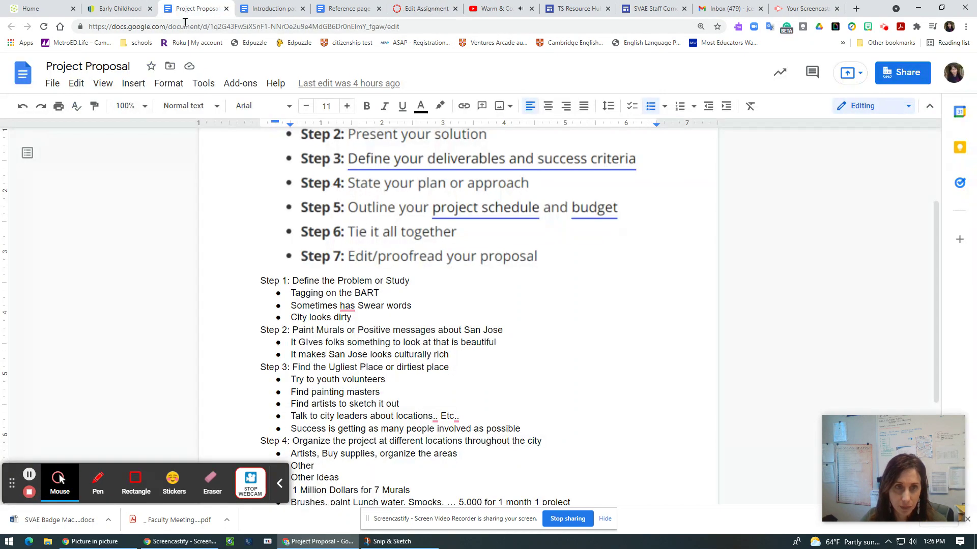
click(52, 83)
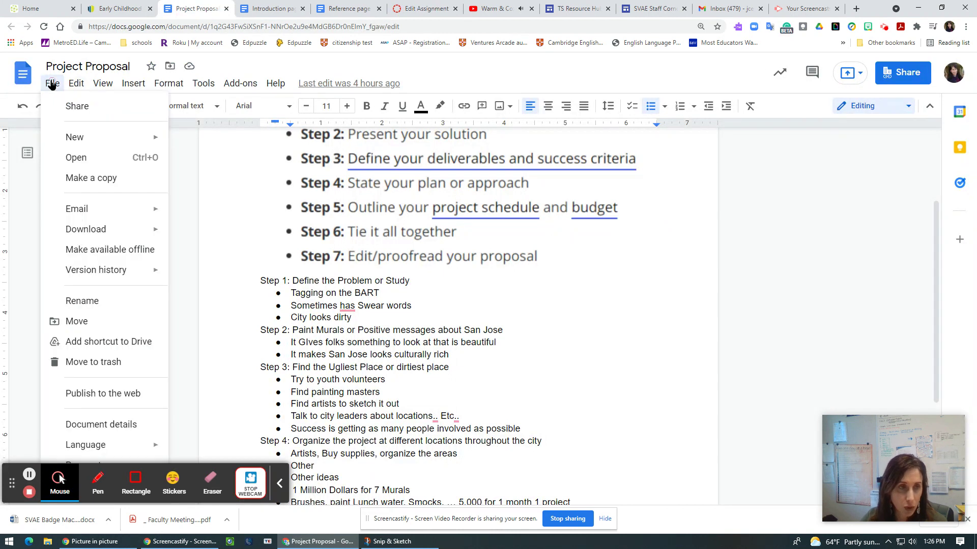
mouse_move(76, 138)
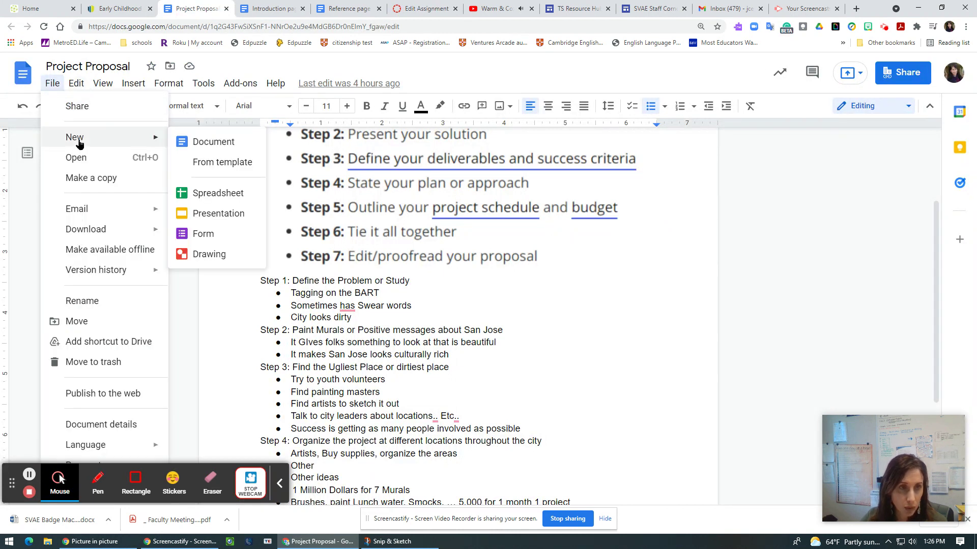
click(214, 144)
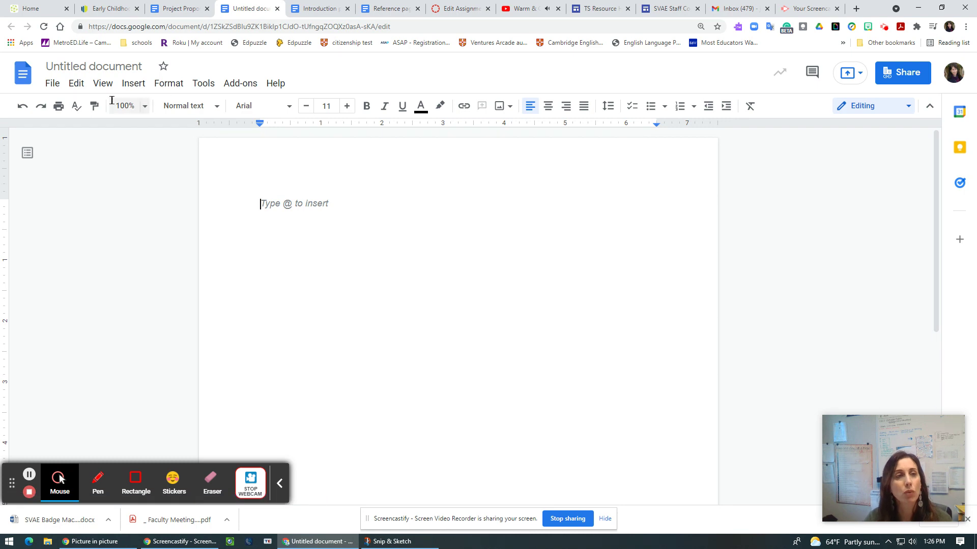
Step: Name the document 'pg4 One Artist That Affected Me', correcting the 'ONe' typo
click(51, 68)
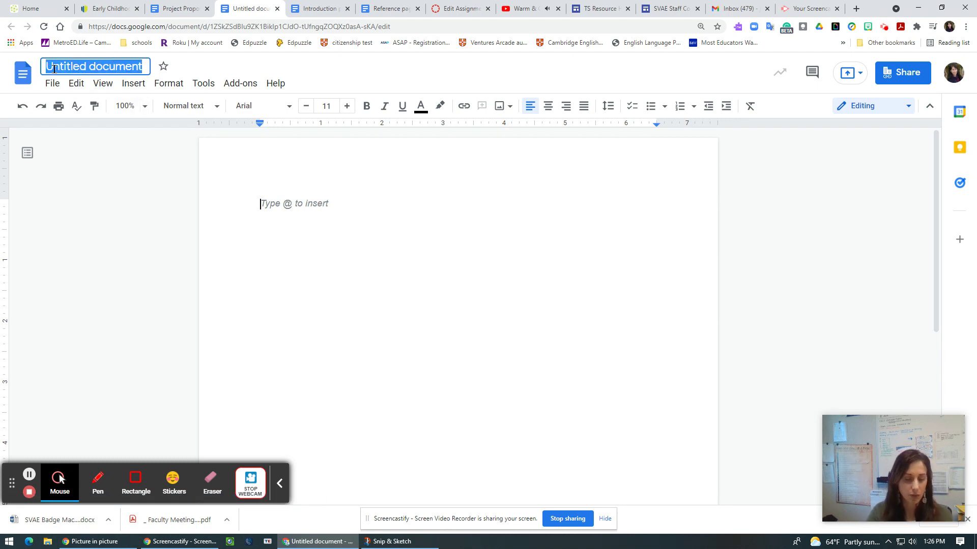
text(pp4)
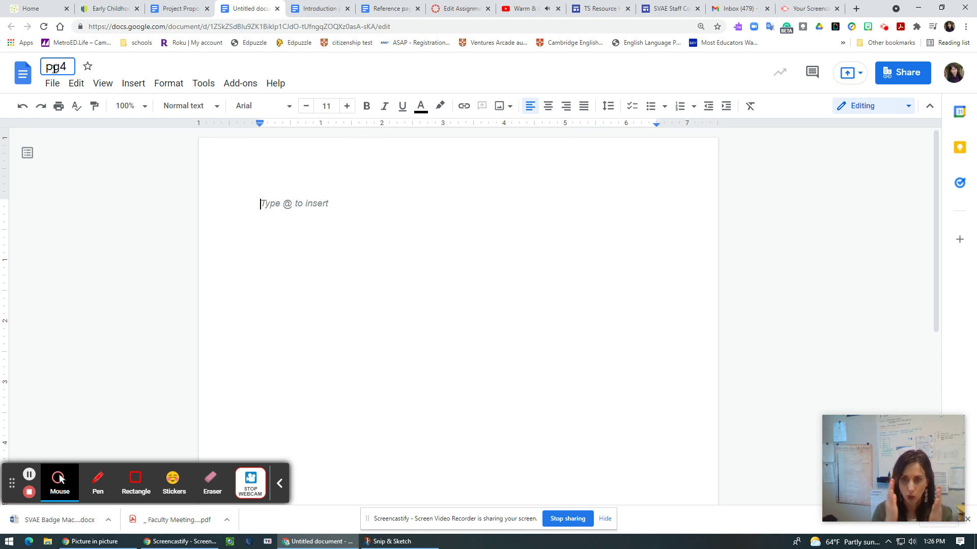
text( O)
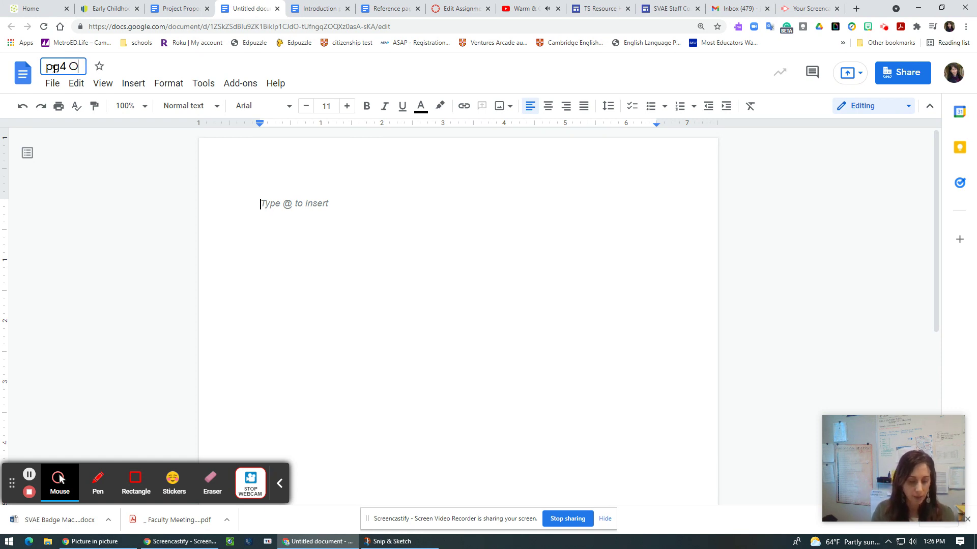
text(Ne Artist )
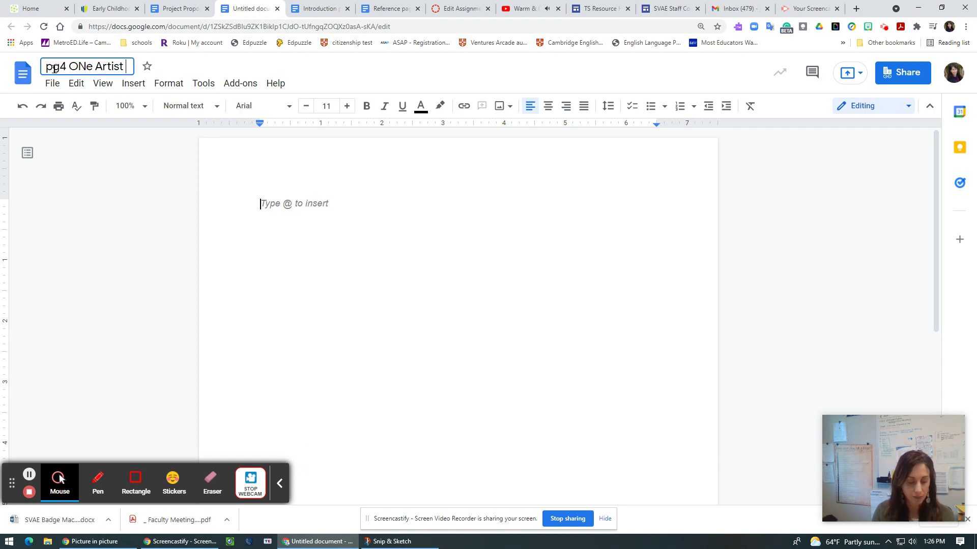
text(That Af)
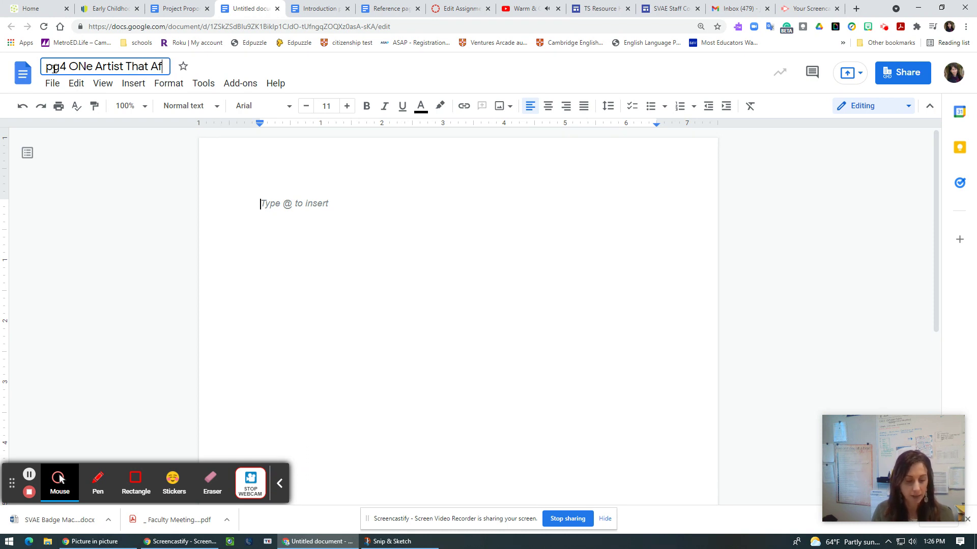
text(fected Me)
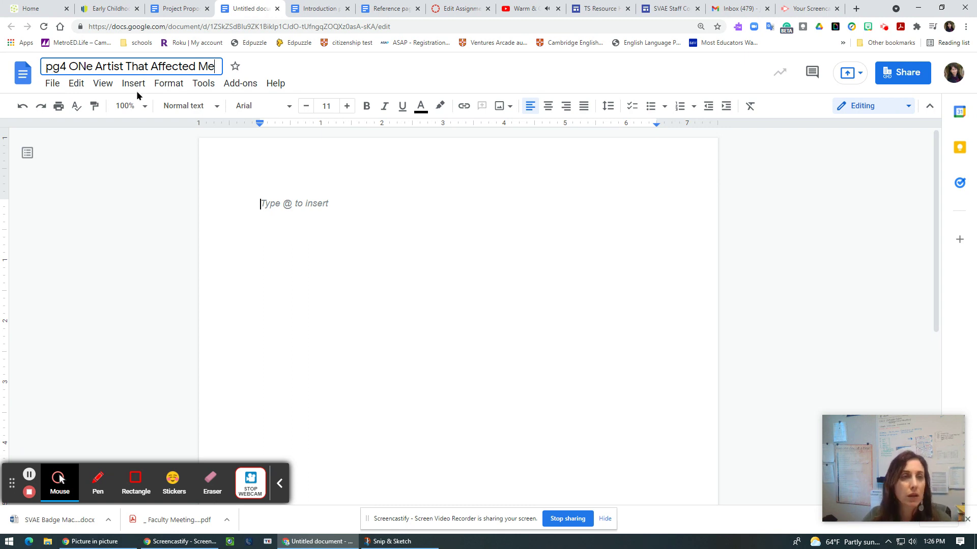
click(85, 65)
key(BackSpace)
text(n)
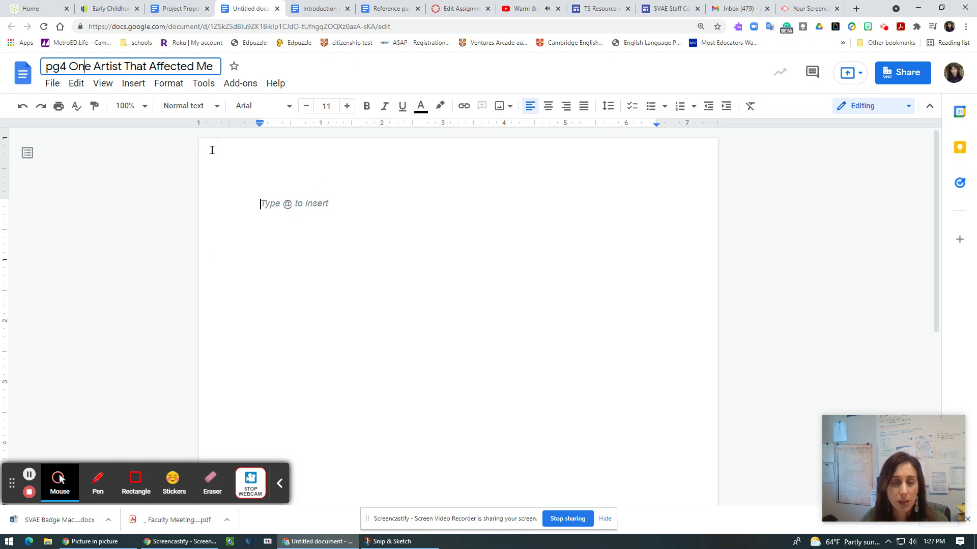
Step: Set the text to Times New Roman 12 pt with double line spacing
click(289, 106)
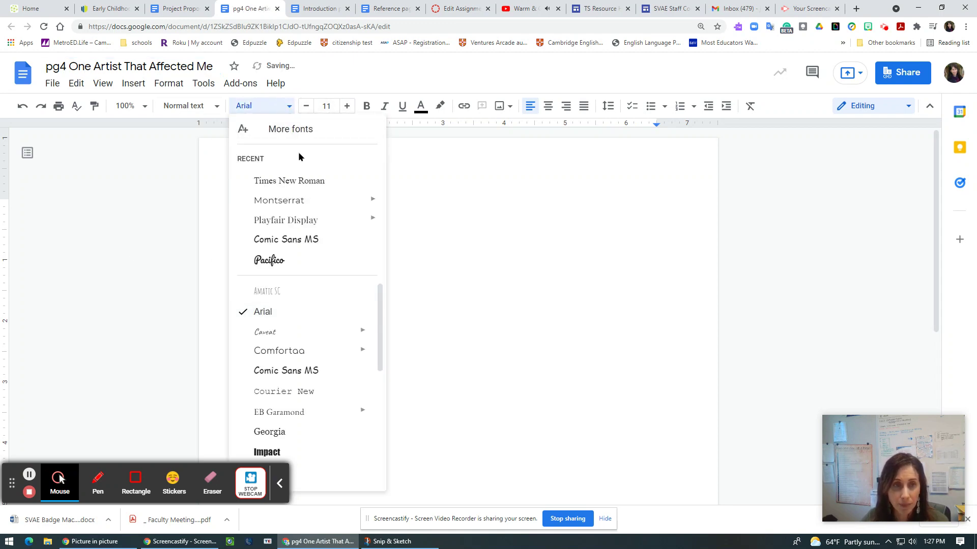
click(305, 182)
click(348, 108)
click(171, 84)
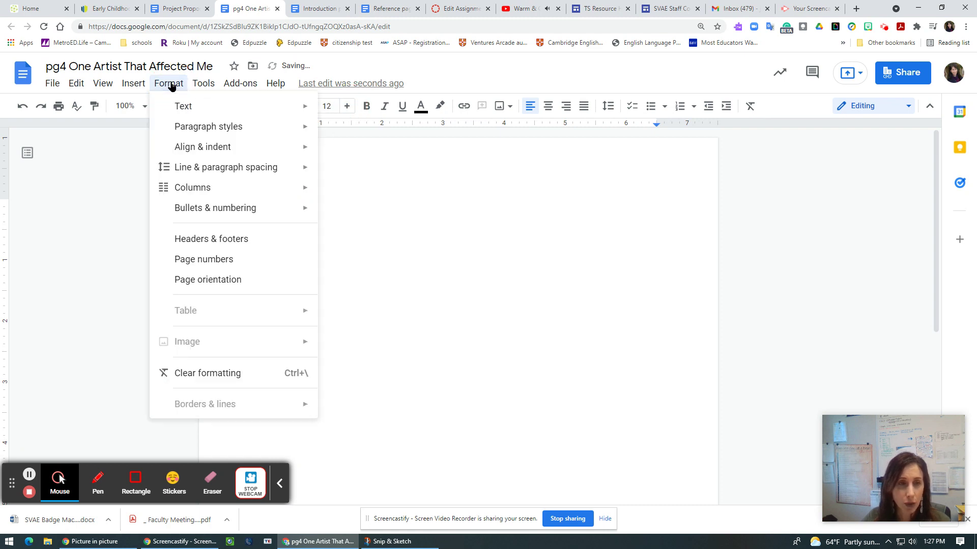
mouse_move(218, 169)
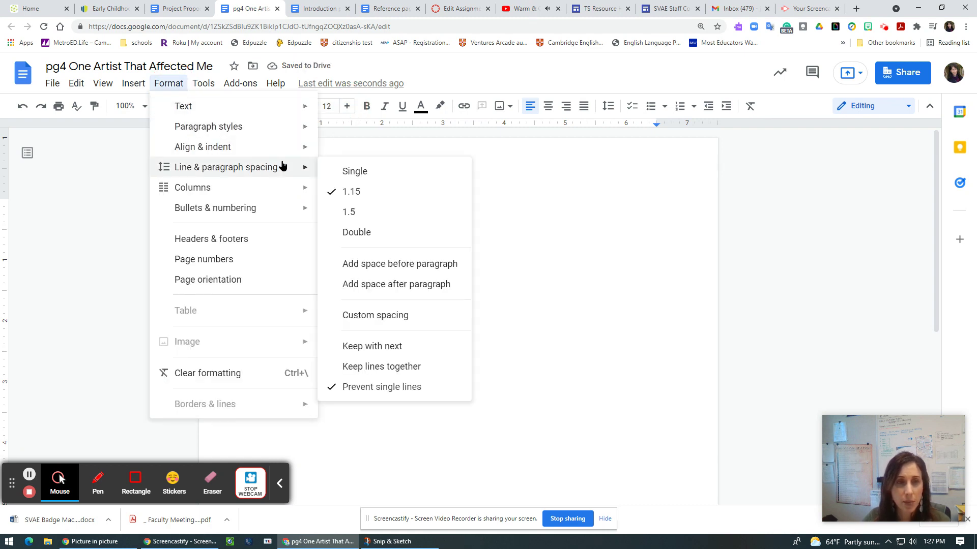
click(364, 232)
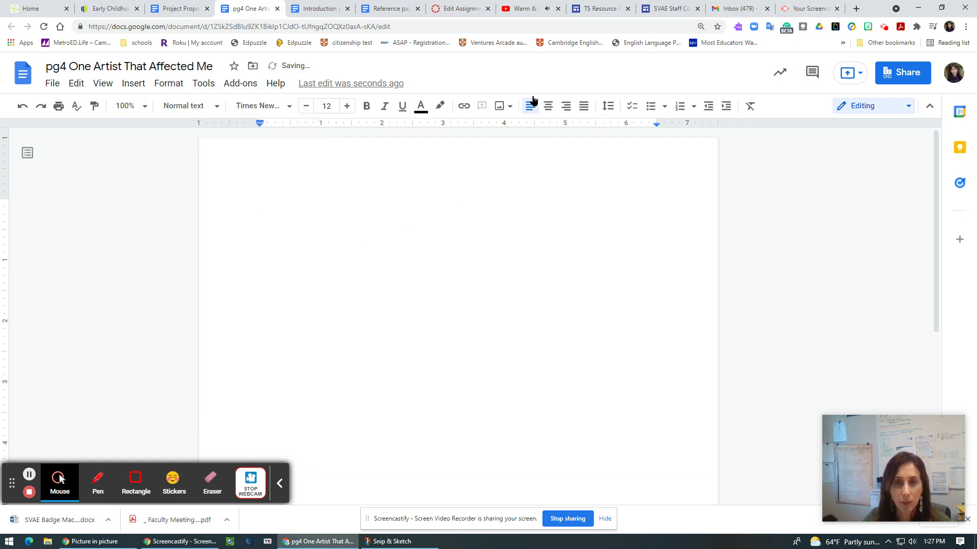
Step: Add the centred title 'One Artist That Affected Me', then left-align and indent the next line
click(546, 108)
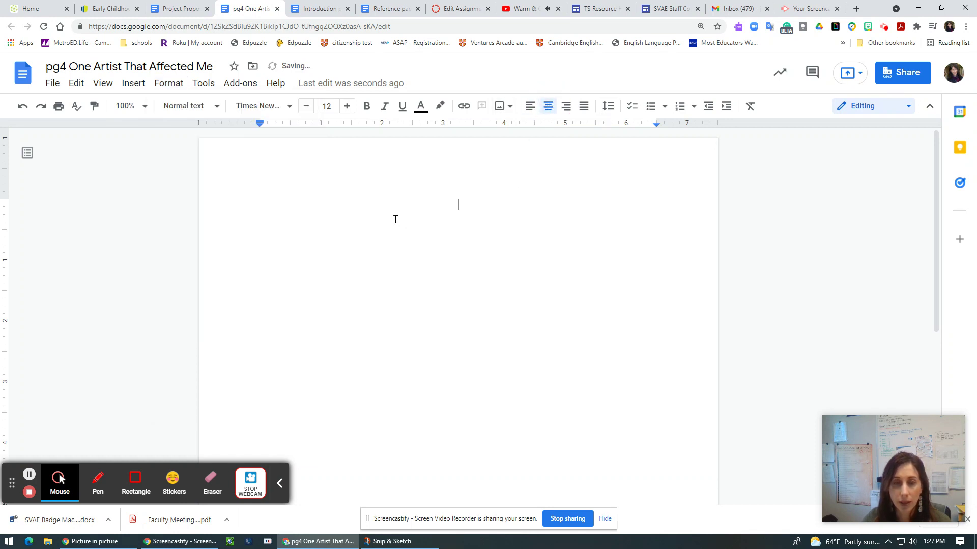
text(One Artist)
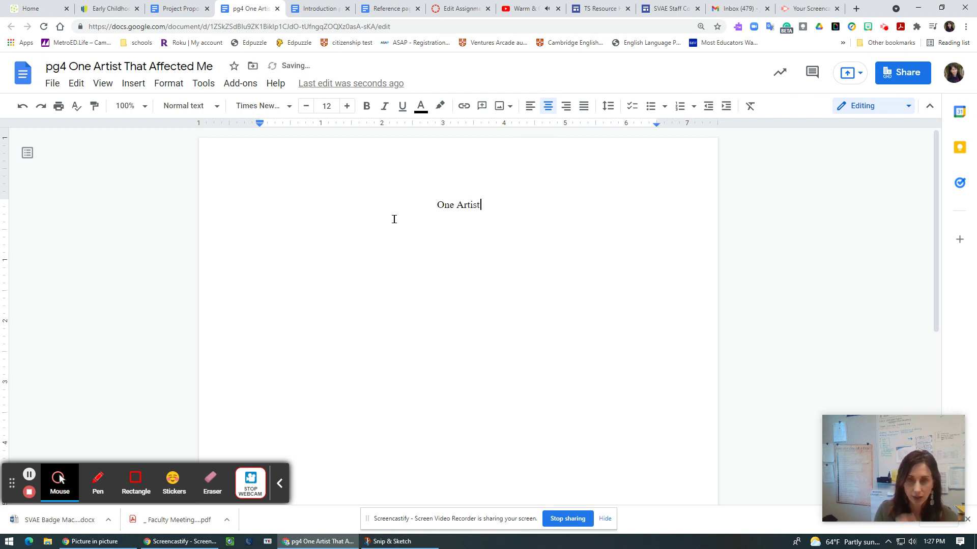
text( That)
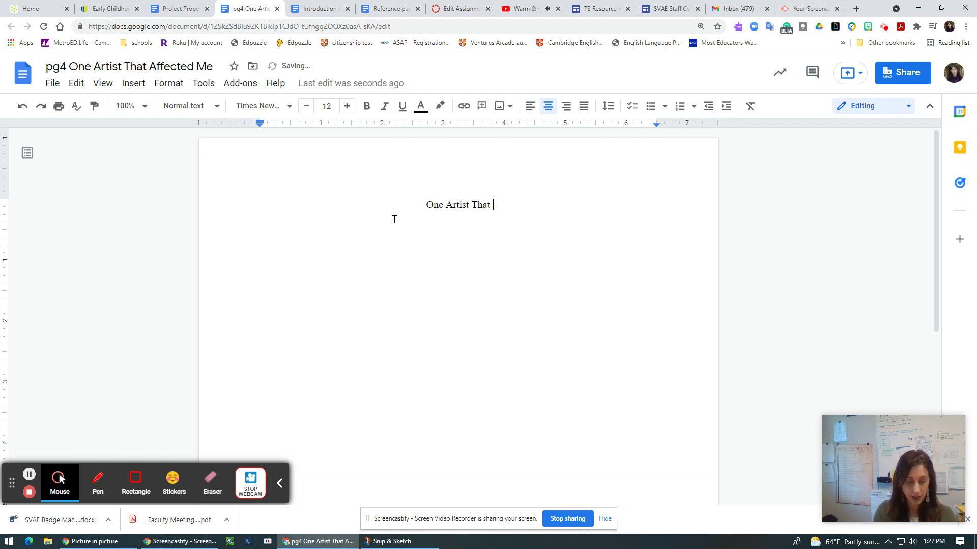
text( Affect)
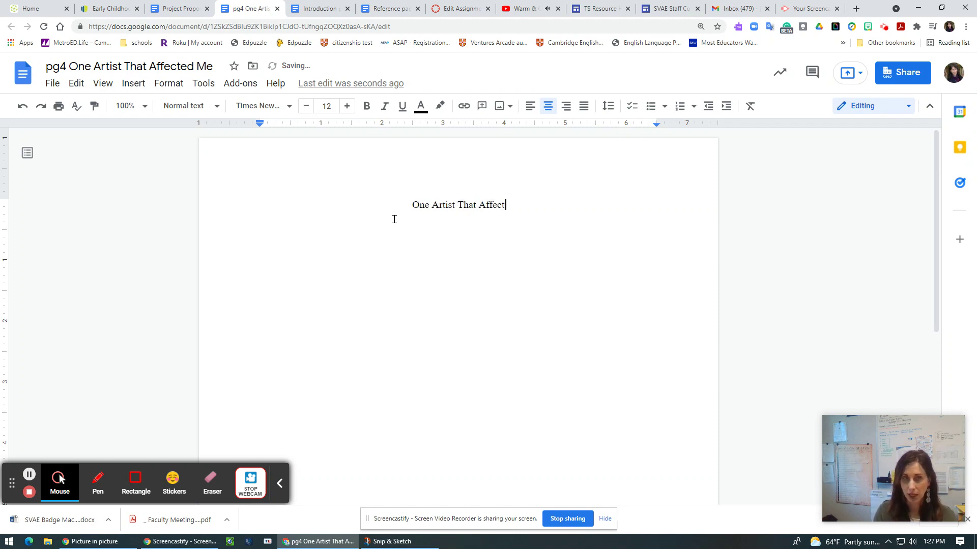
text(ed Me)
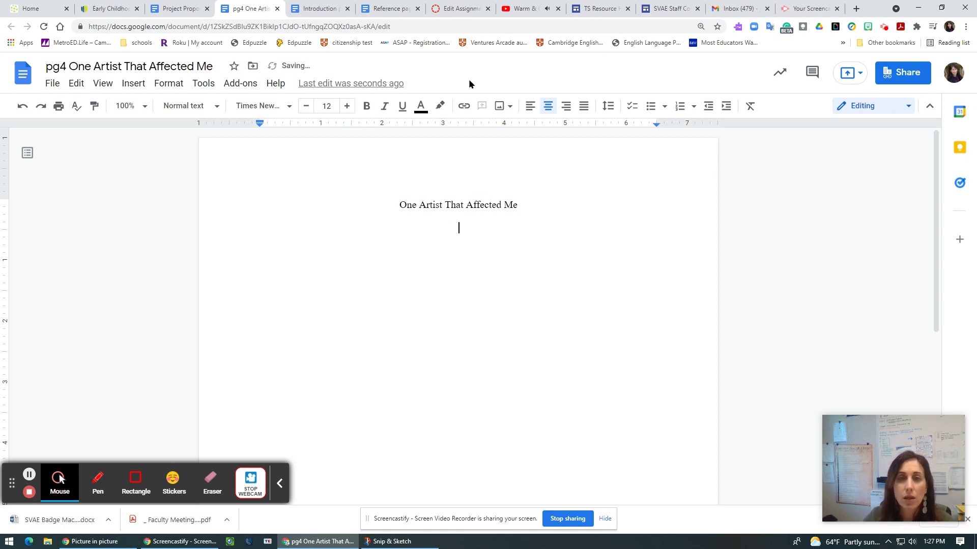
click(529, 106)
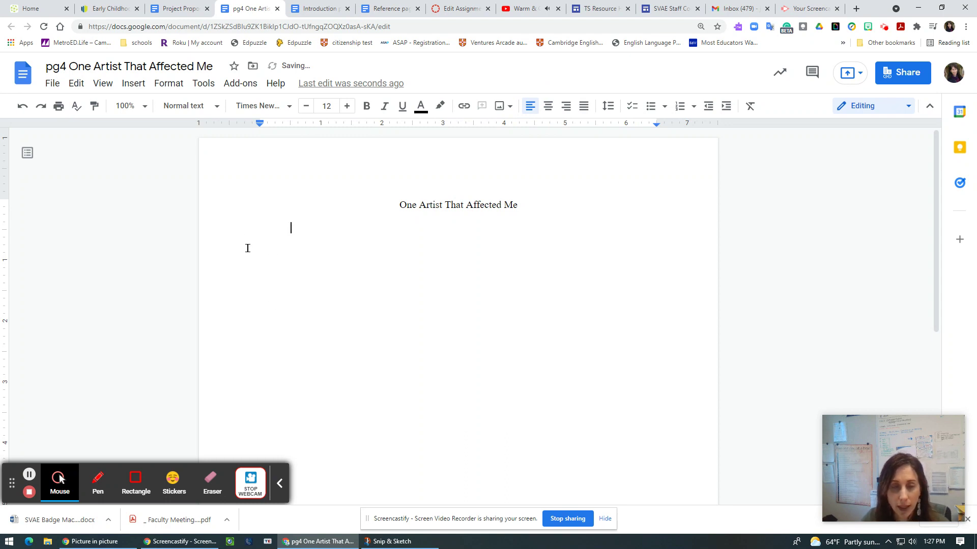
key(Tab)
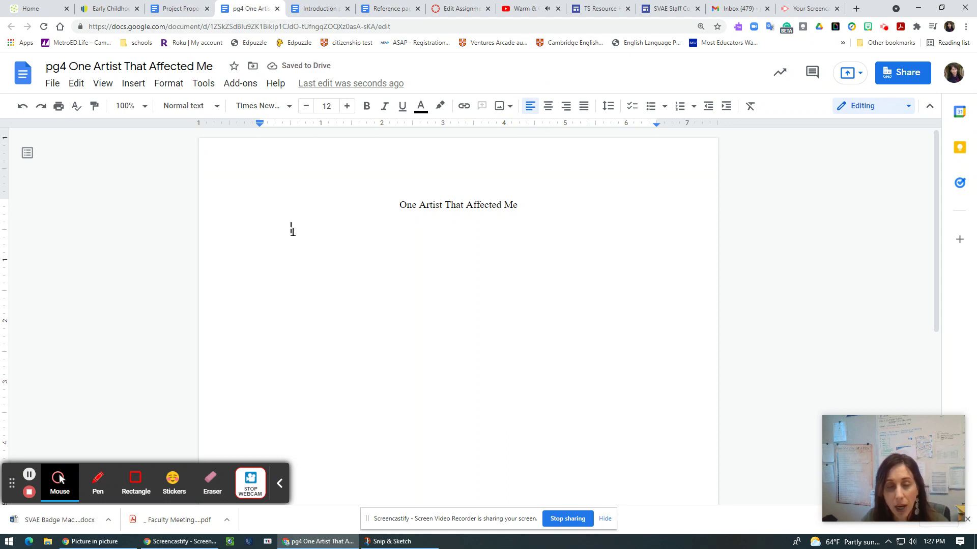
Step: Search Google for 'guangzhou city sculptures' in a new tab and scroll to the Tripadvisor result
click(856, 9)
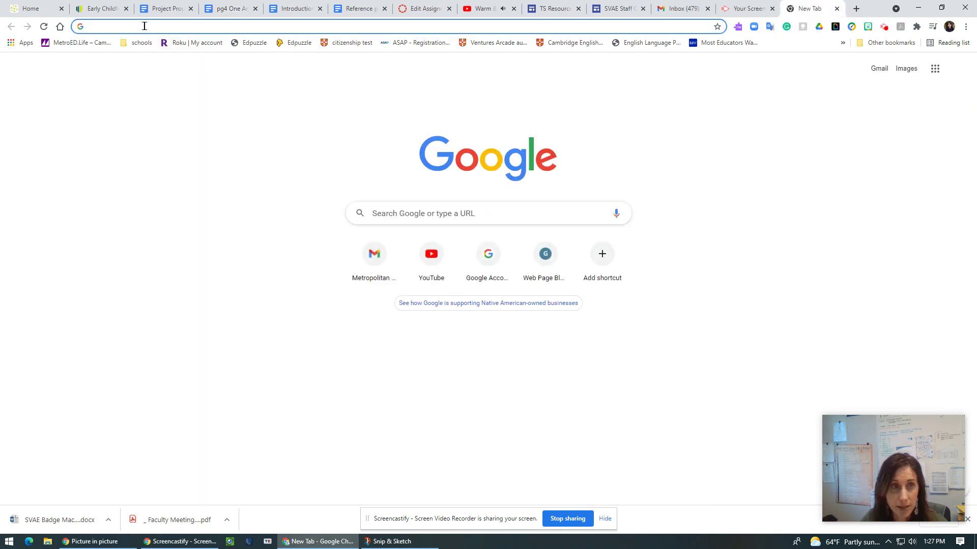
text(GU)
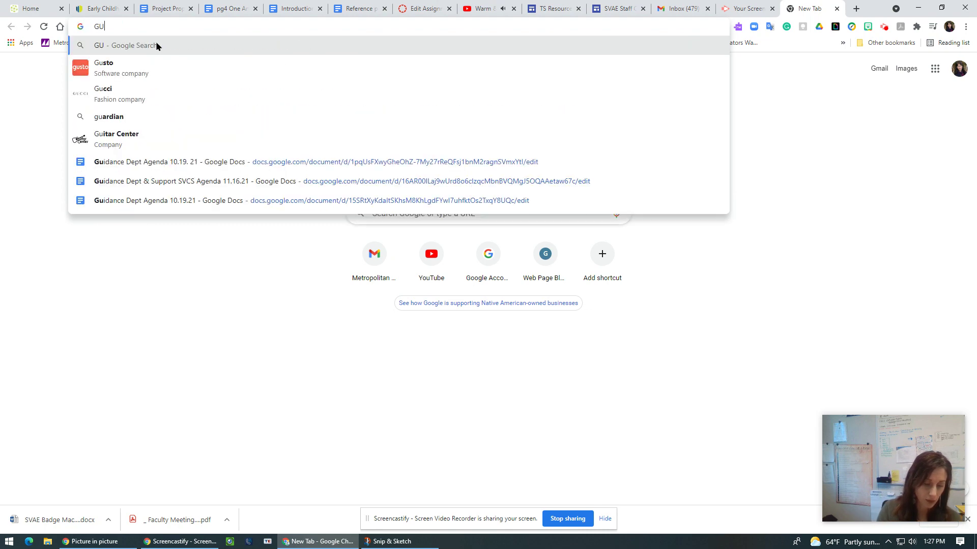
text(angz)
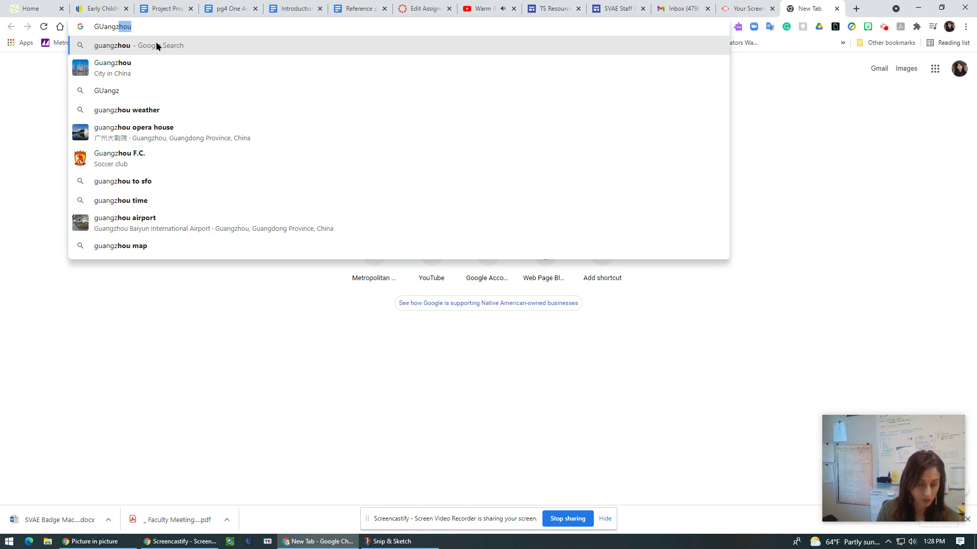
text(zhou city )
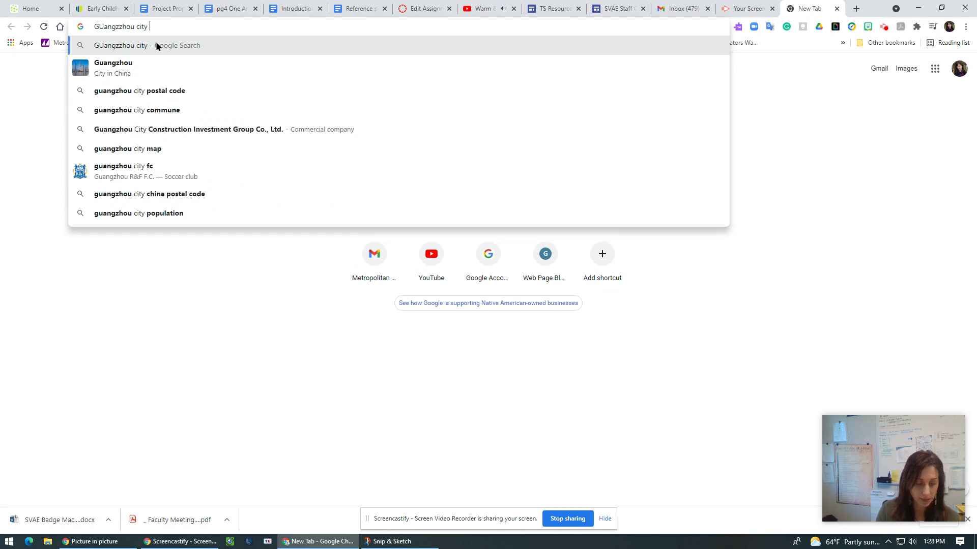
text(scultures)
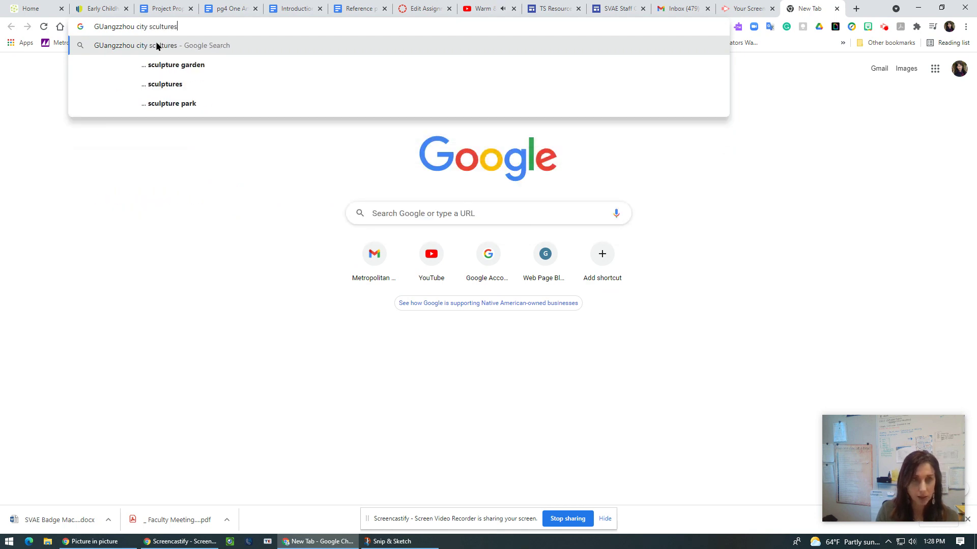
click(157, 65)
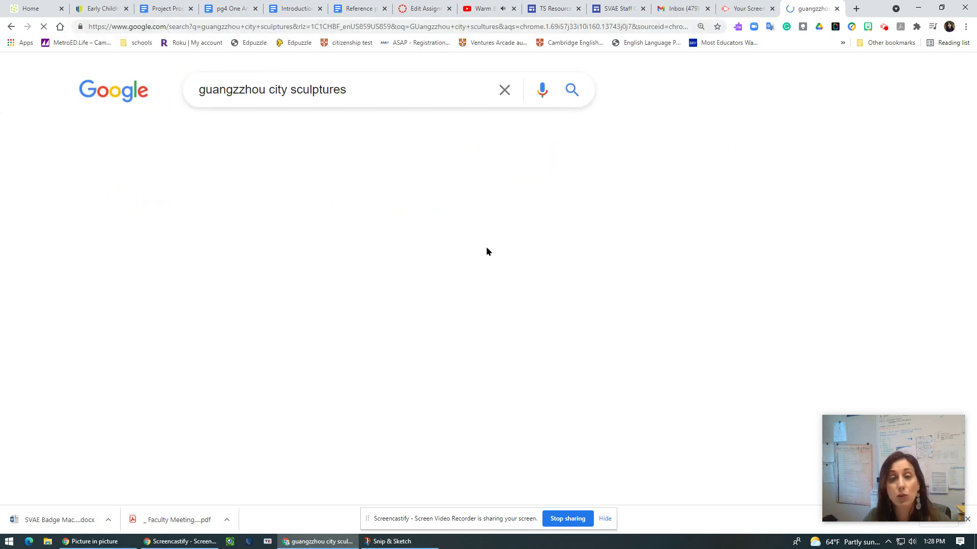
scroll(647, 352, down, 2)
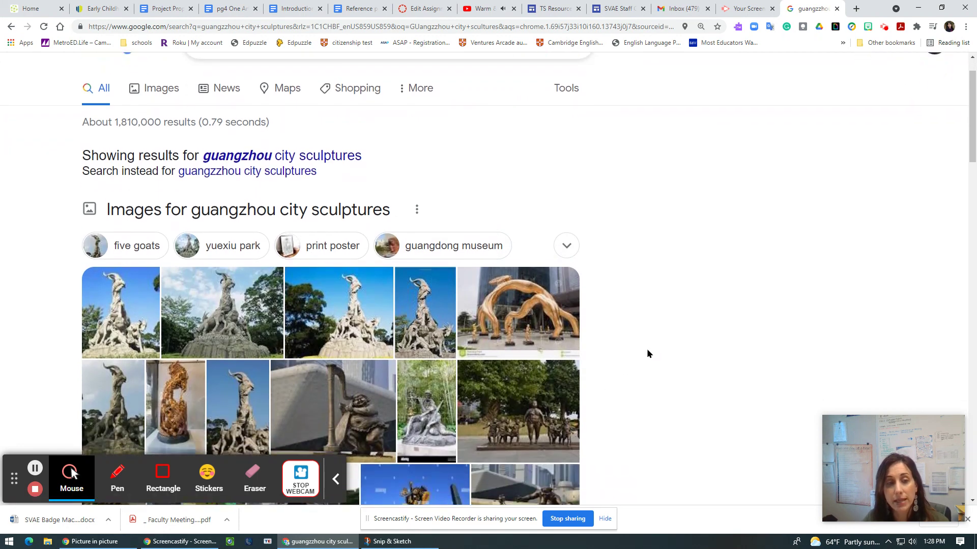
scroll(645, 350, down, 2)
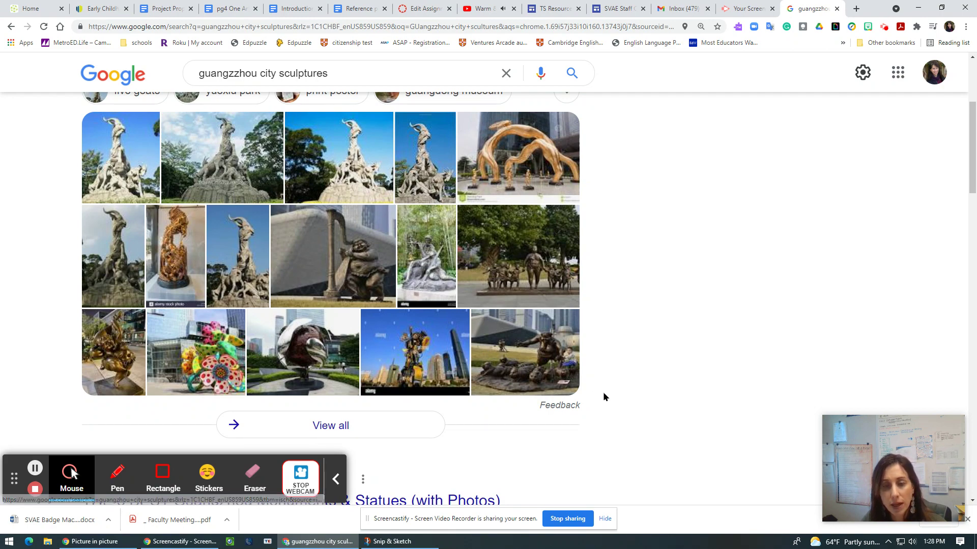
scroll(613, 431, down, 3)
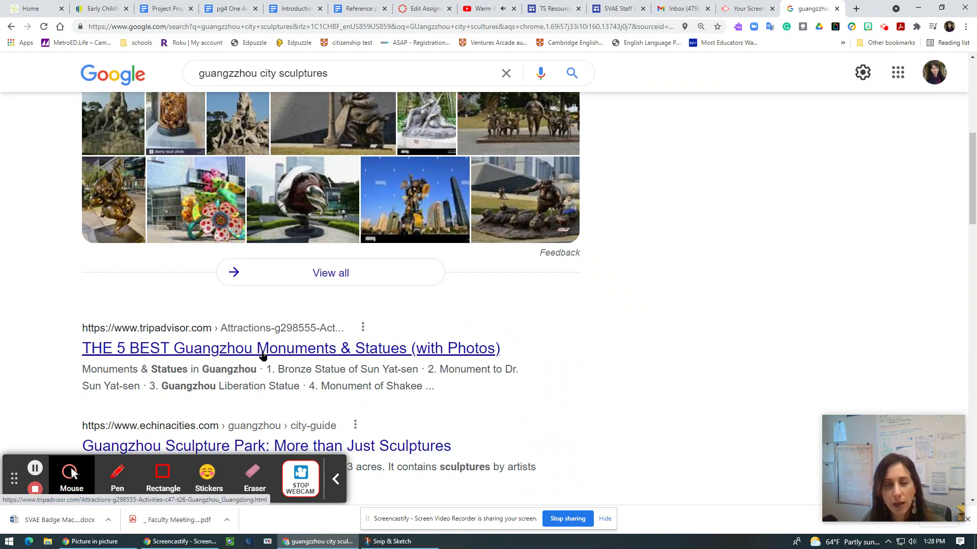
Step: Browse Tripadvisor's Monuments & Statues in Guangzhou list and expand all category types
click(295, 352)
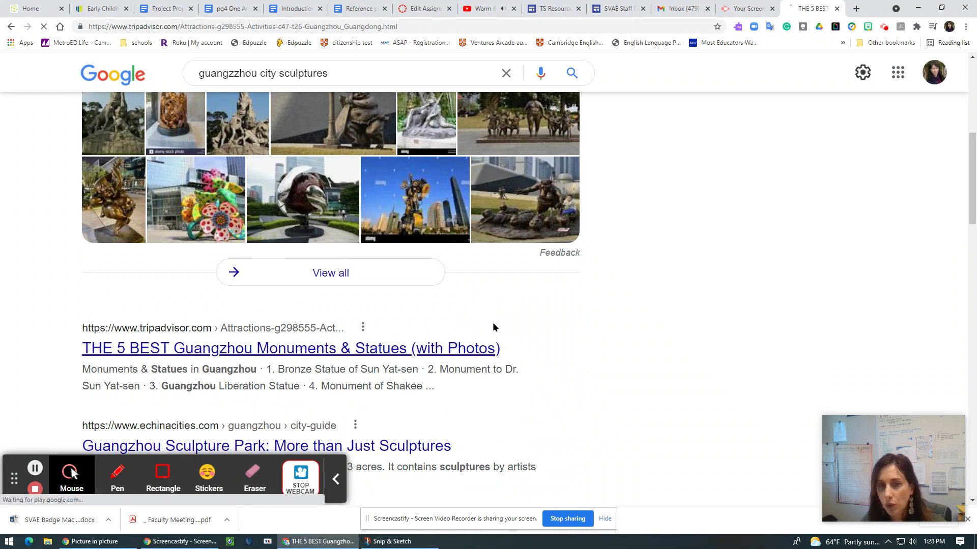
scroll(639, 392, down, 2)
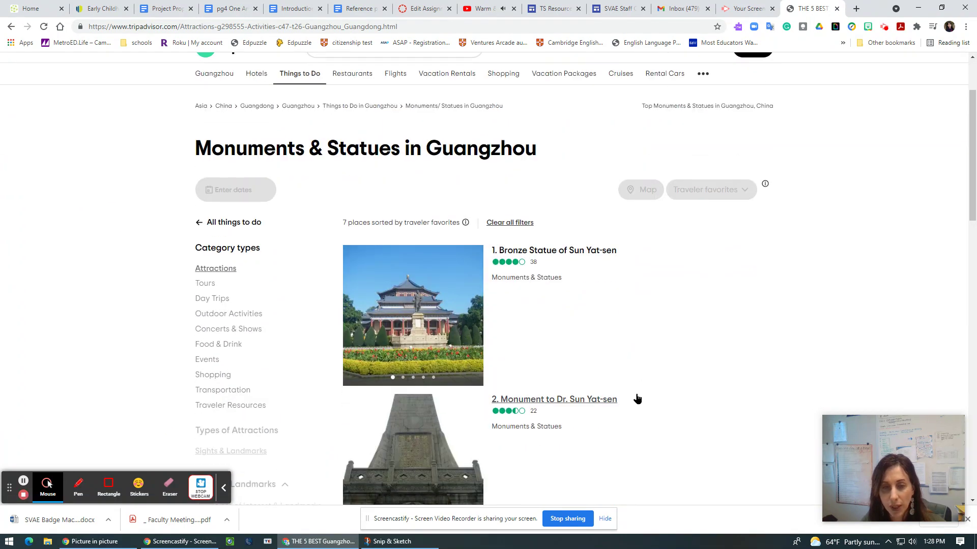
scroll(637, 399, down, 12)
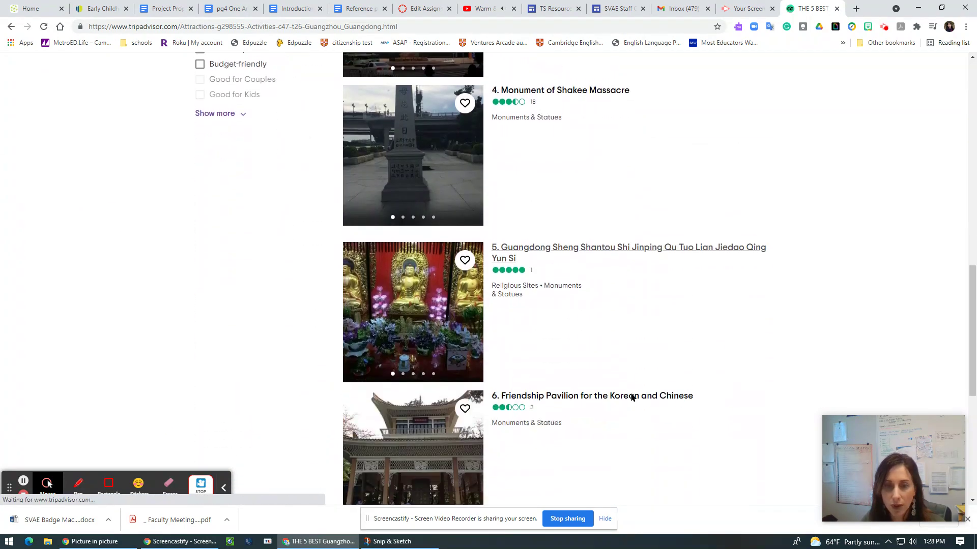
scroll(631, 397, down, 6)
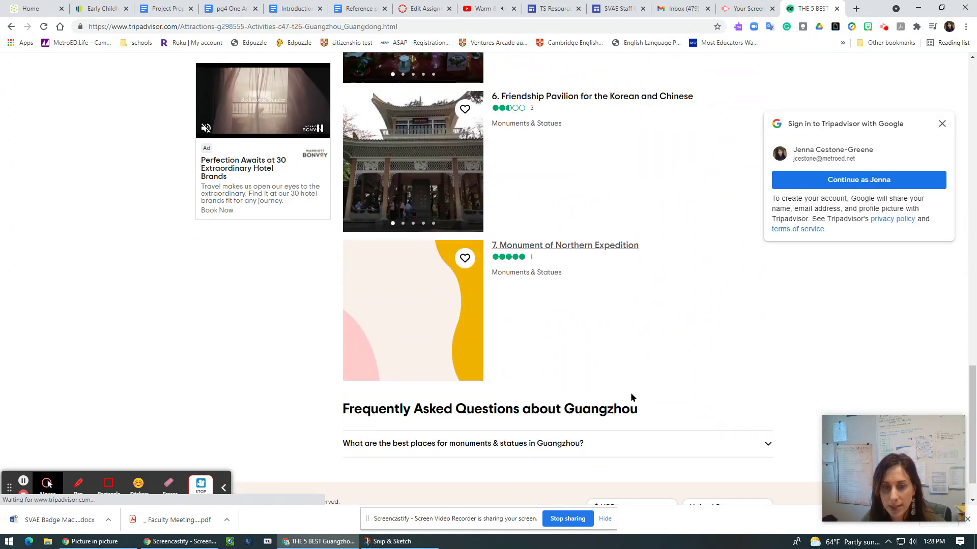
scroll(630, 397, down, 1)
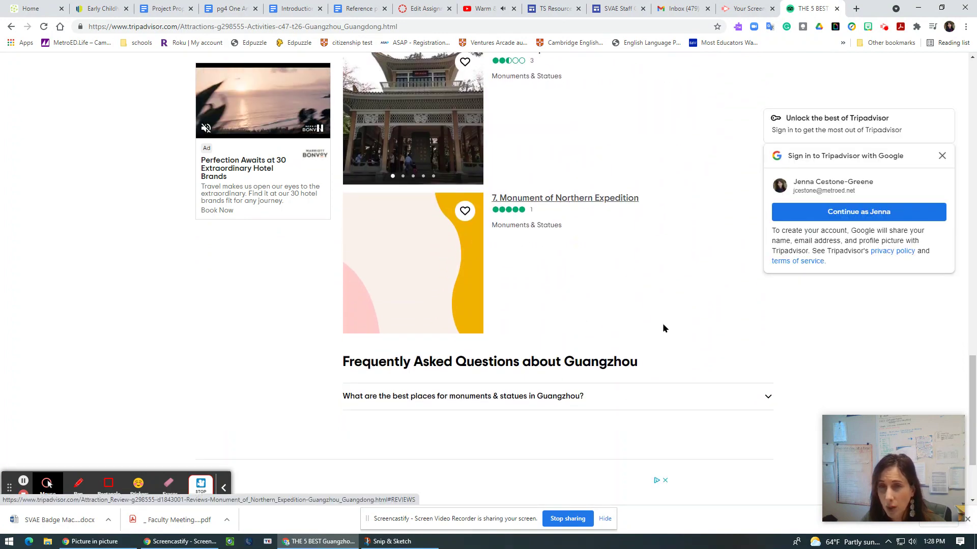
scroll(663, 325, up, 18)
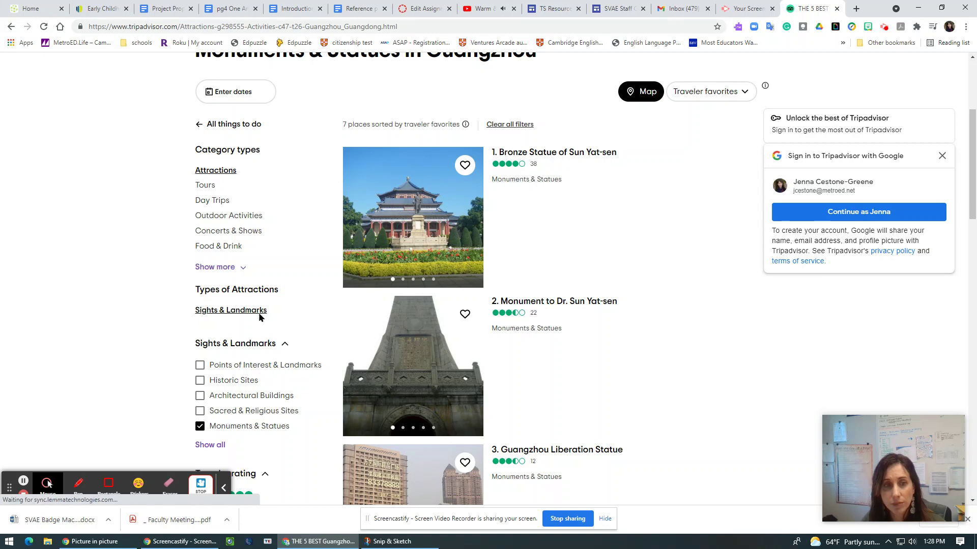
click(218, 268)
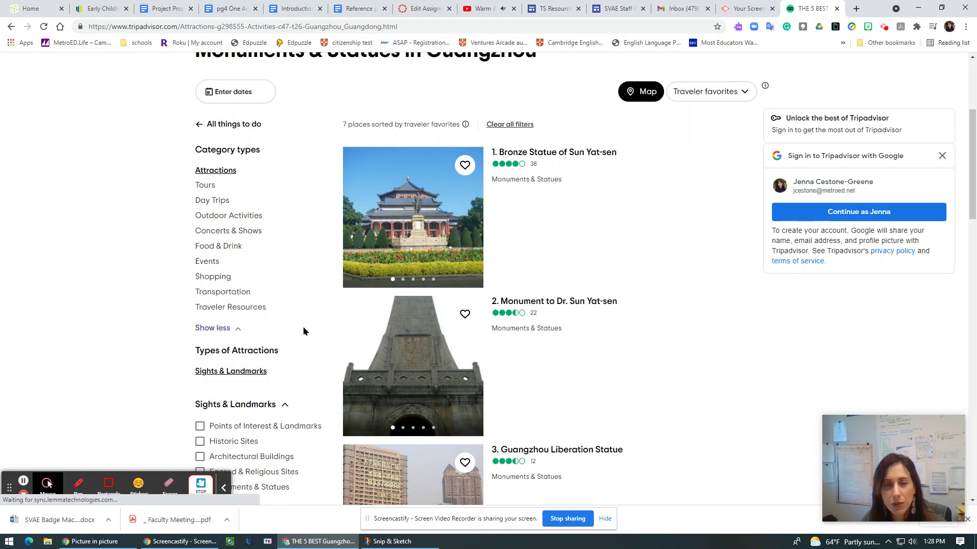
scroll(746, 276, up, 4)
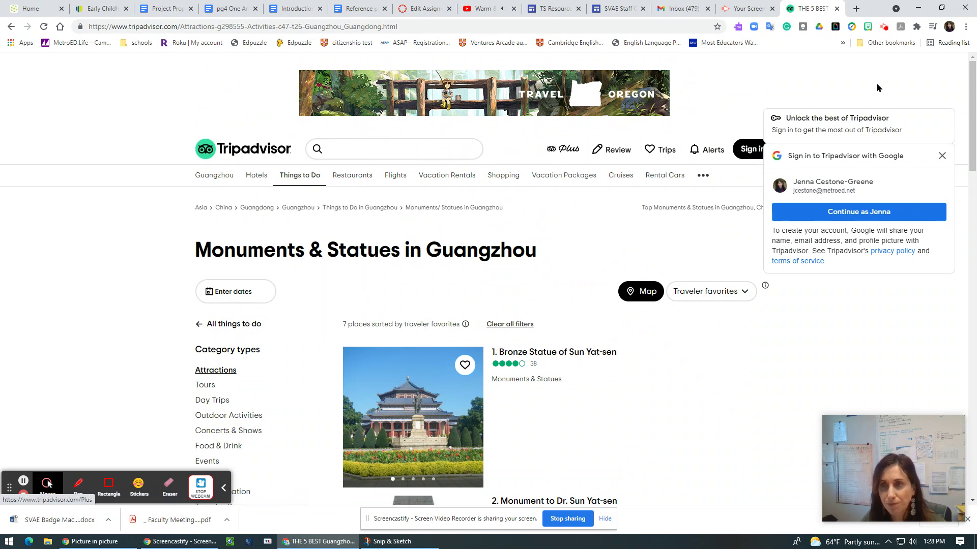
Step: Back on the results, browse Google Images and preview China Daily's Chubby Women sculptures photo
click(11, 27)
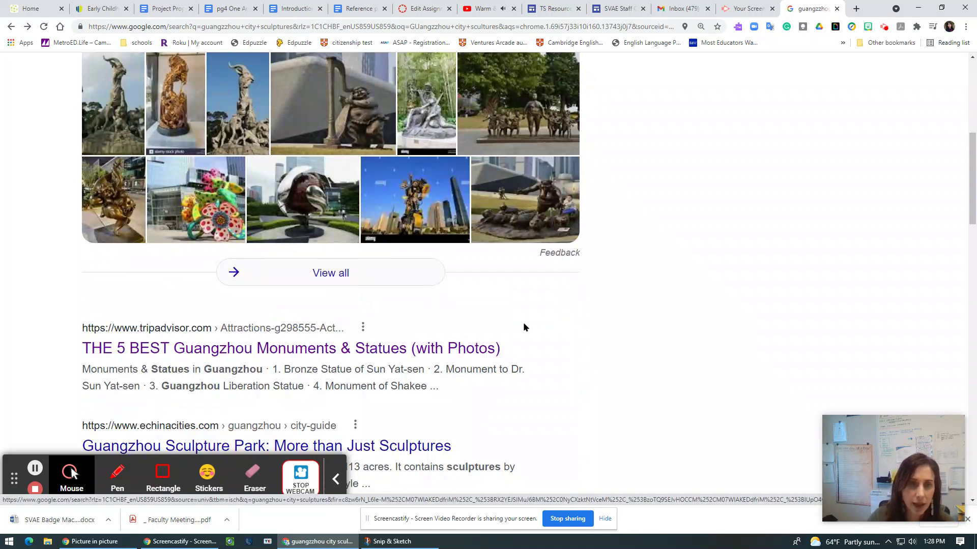
click(518, 222)
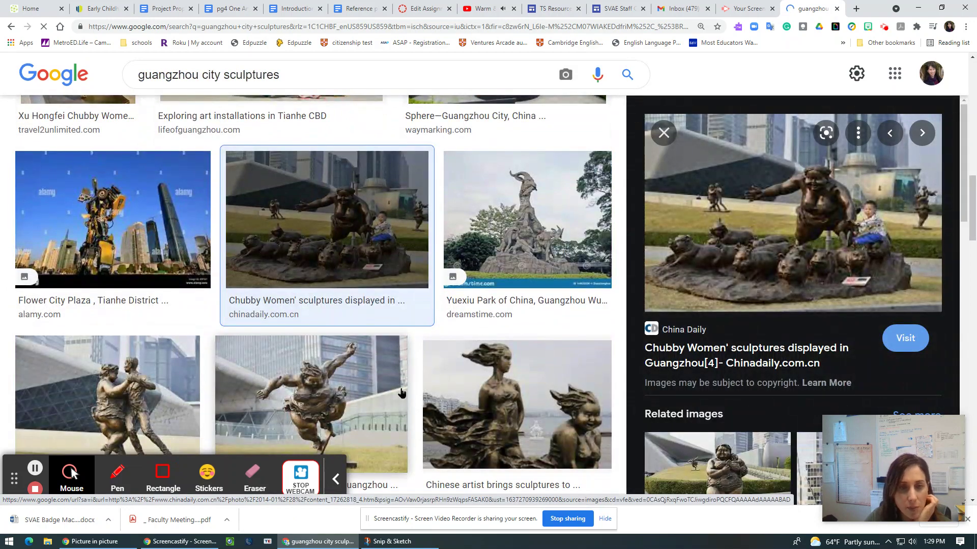
scroll(358, 405, down, 2)
scroll(358, 404, down, 4)
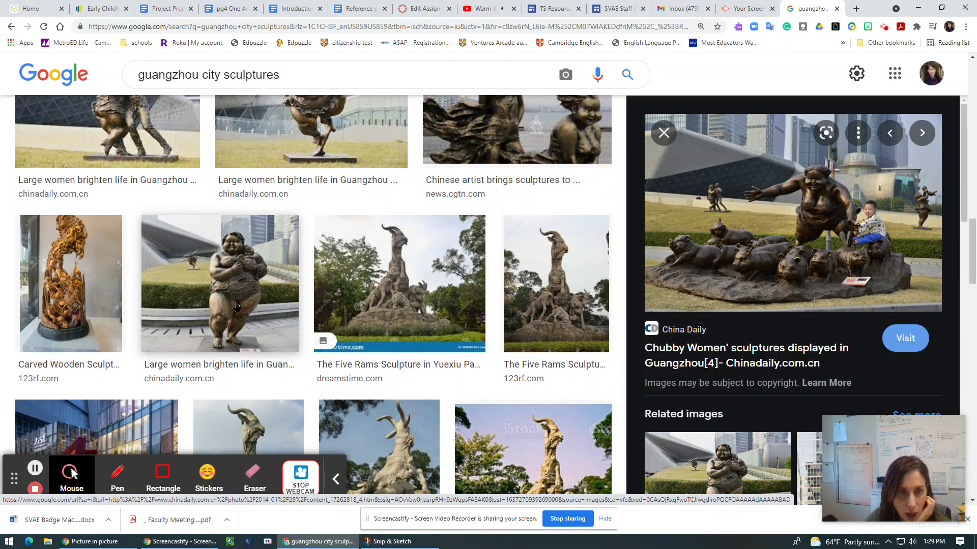
scroll(331, 374, down, 3)
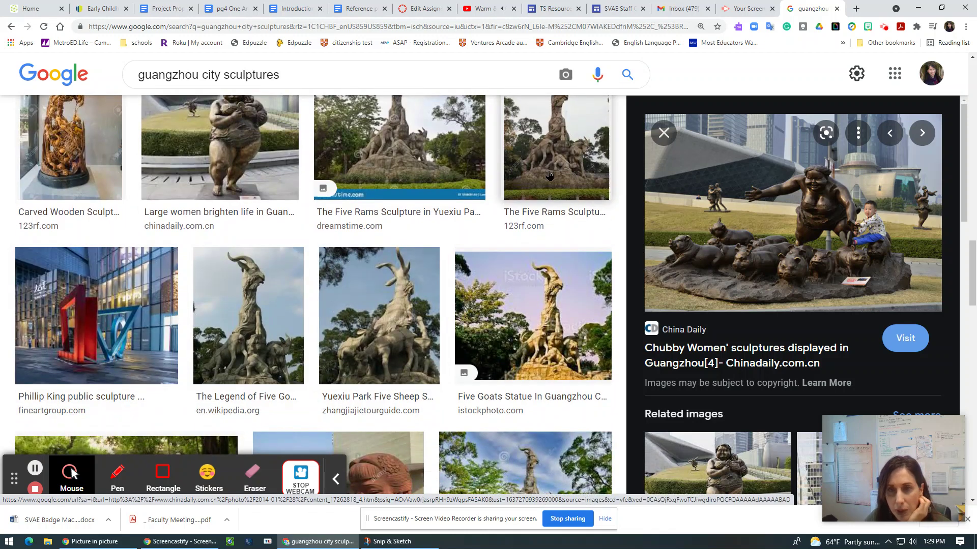
scroll(560, 173, down, 5)
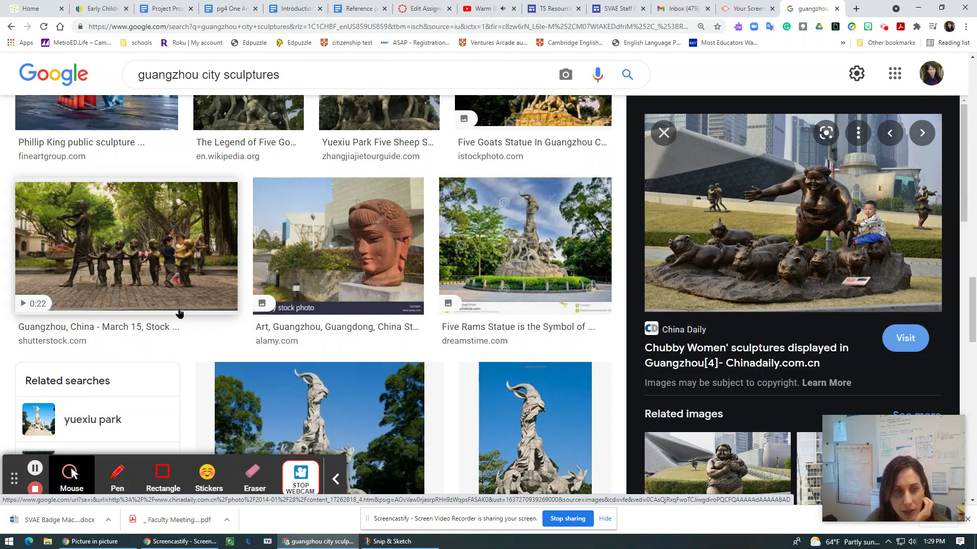
scroll(190, 309, down, 3)
scroll(191, 309, down, 6)
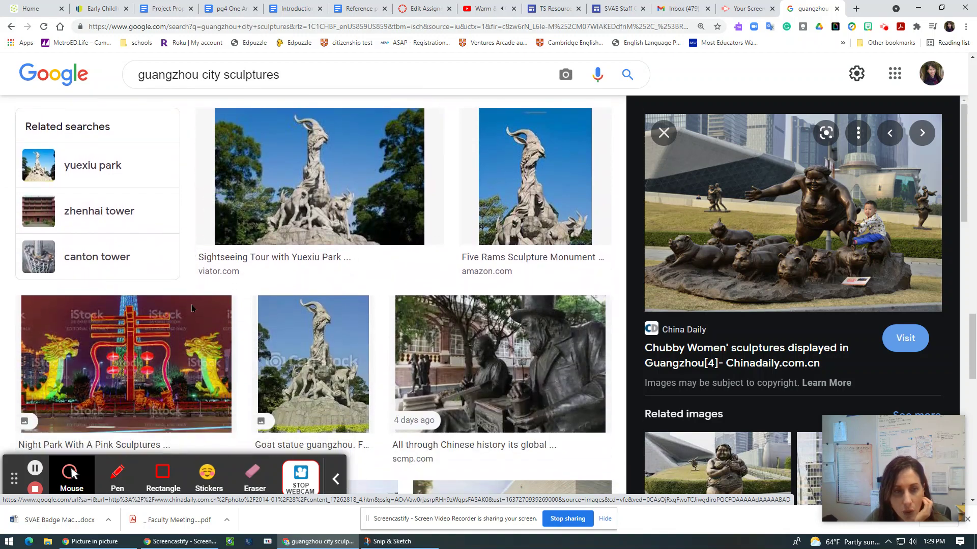
scroll(192, 309, down, 1)
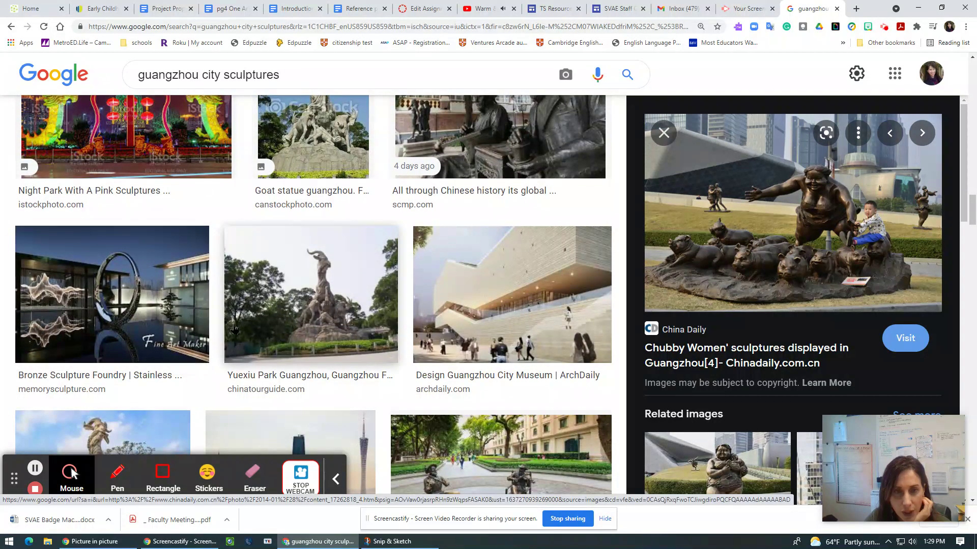
scroll(283, 352, down, 2)
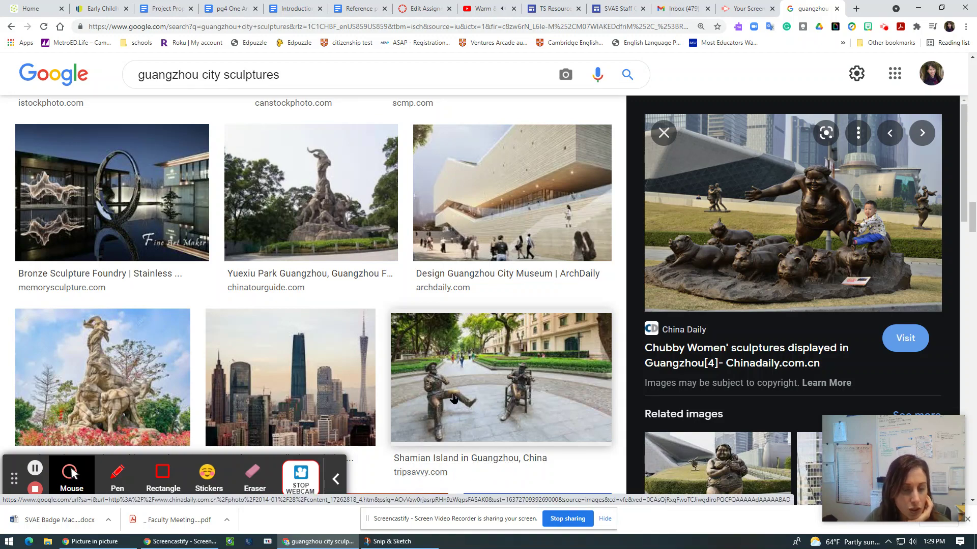
scroll(416, 377, down, 3)
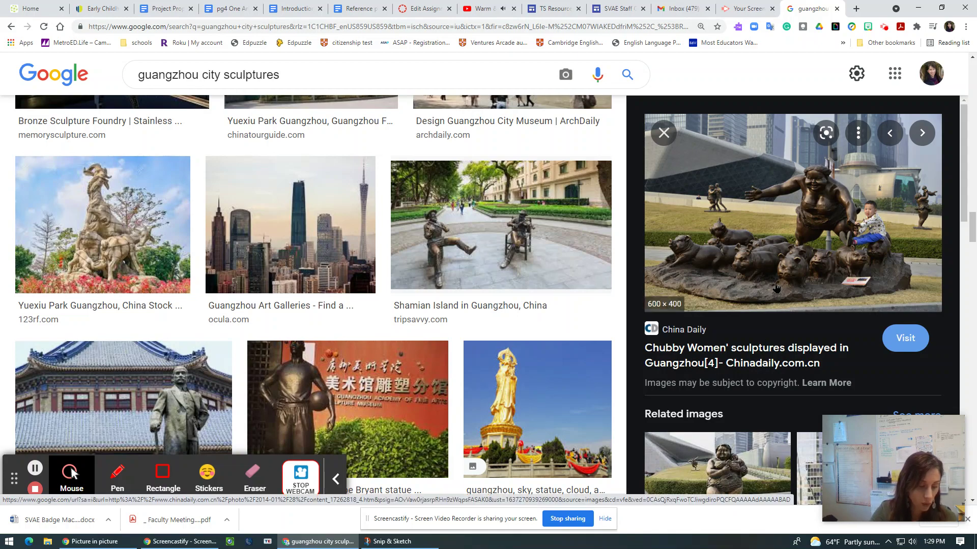
Step: Snip the Chubby Women sculpture photo to the clipboard and return to the essay document
key(super+shift+s)
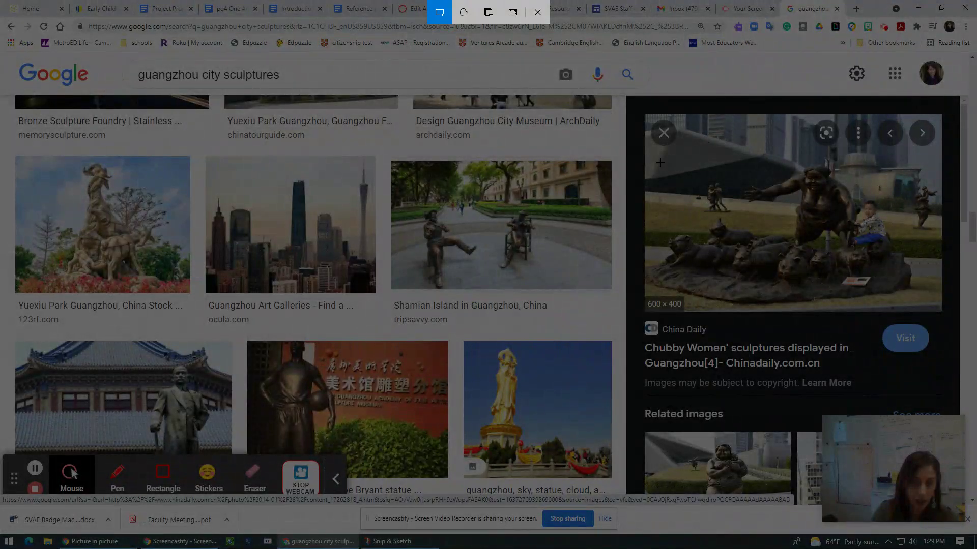
mouse_move(660, 162)
mouse_down()
mouse_move(808, 168)
mouse_move(923, 270)
mouse_move(938, 299)
mouse_up()
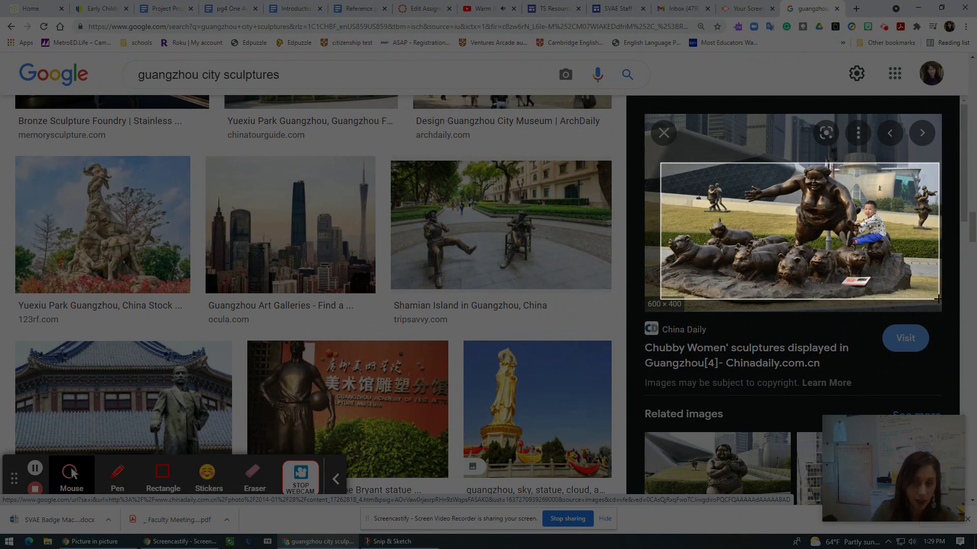
drag(938, 299, 939, 300)
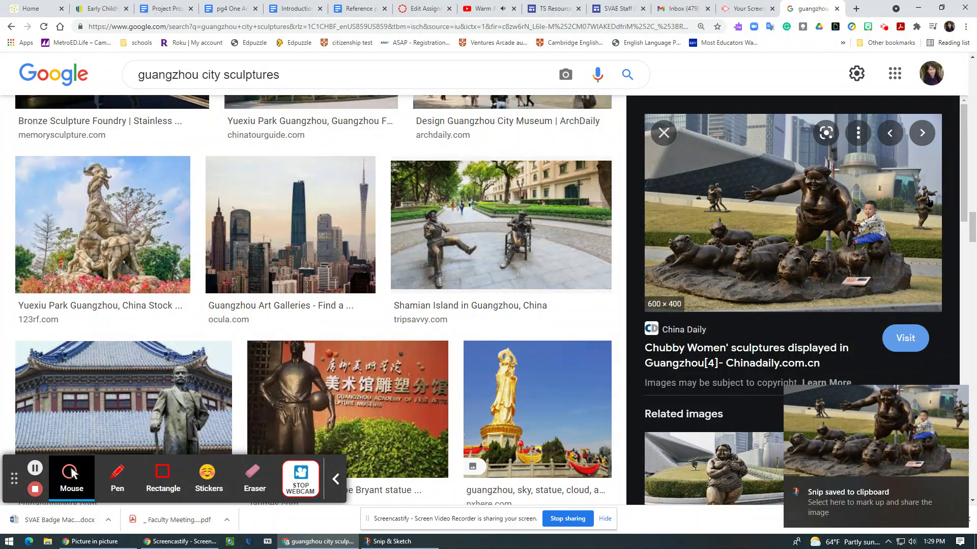
click(230, 10)
Step: Paste the Chubby Women sculpture photo below the essay title
click(284, 256)
right_click(288, 258)
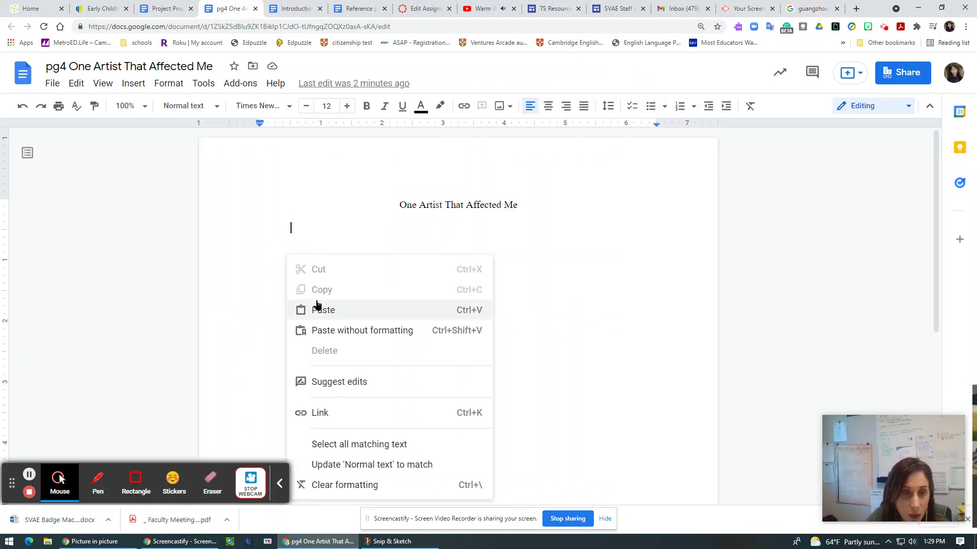
click(316, 305)
click(525, 330)
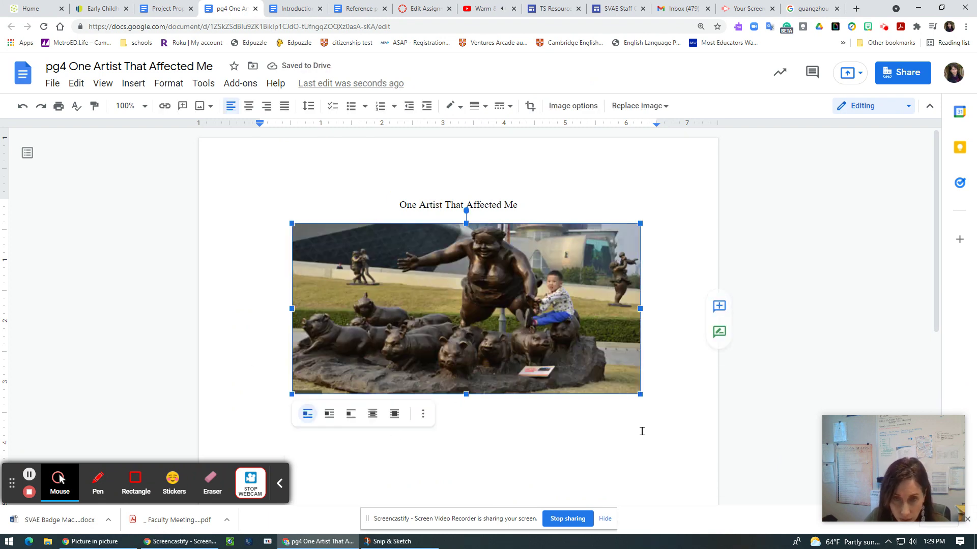
Step: Caption the photo 'Sculptures in Guanzhou, PRC. Tell how they affected you:'
click(659, 398)
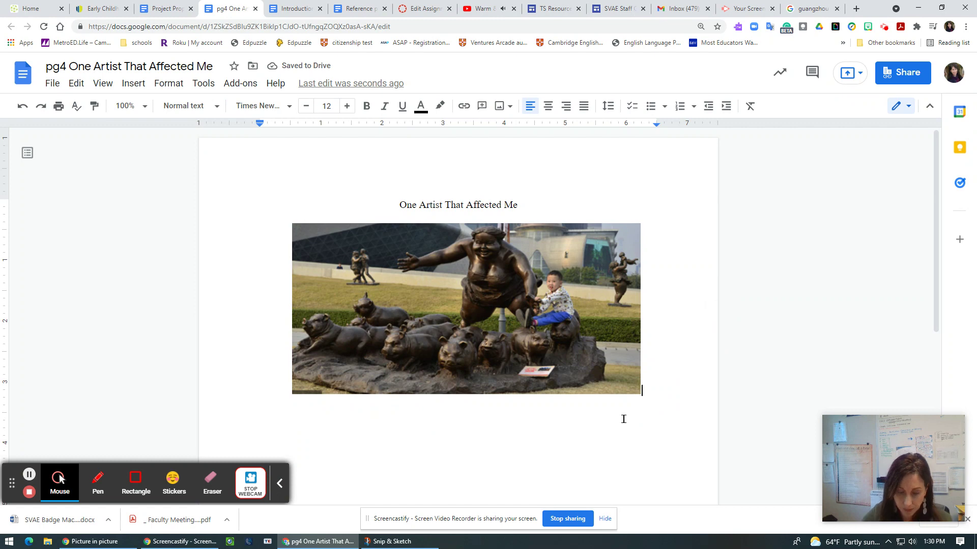
text(Sculptures in Guanzhou, PRC)
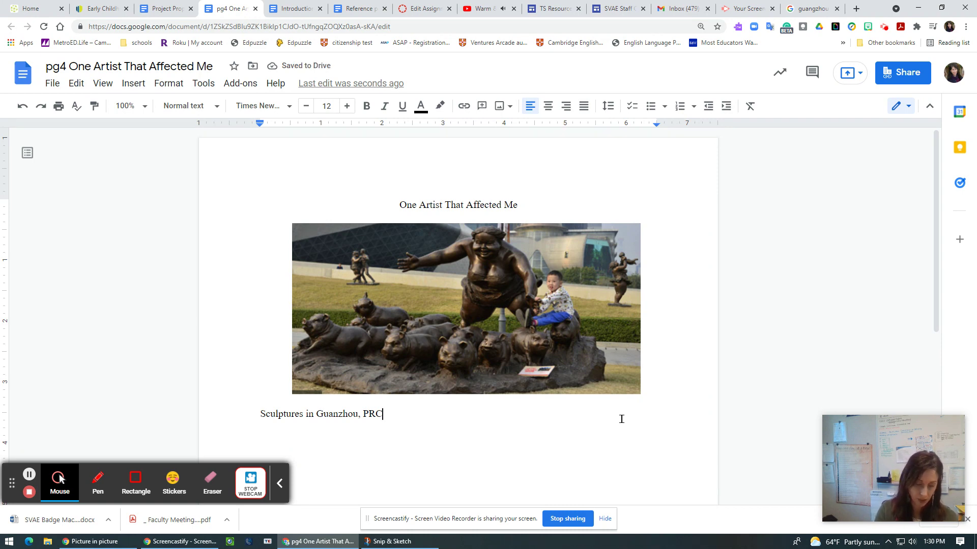
text(.  )
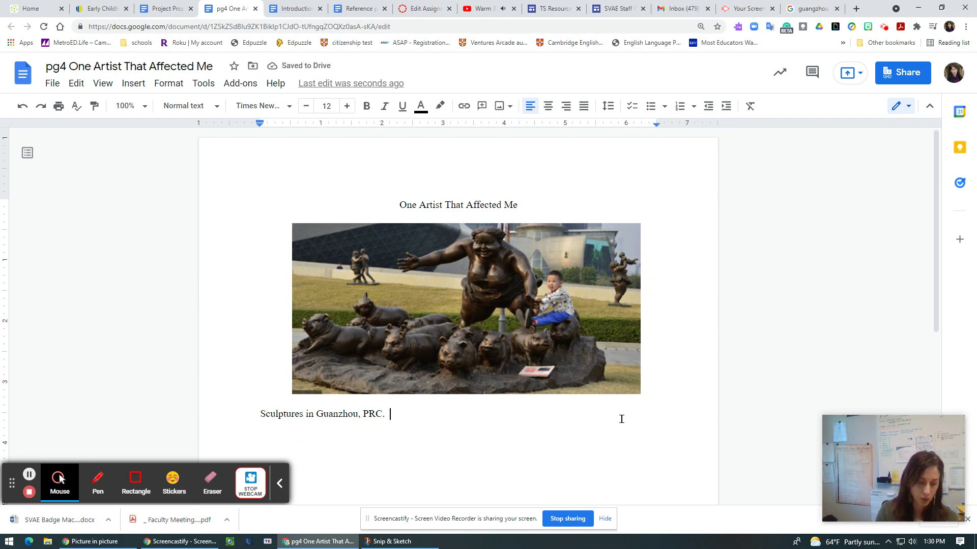
text(Tell how they affected you:)
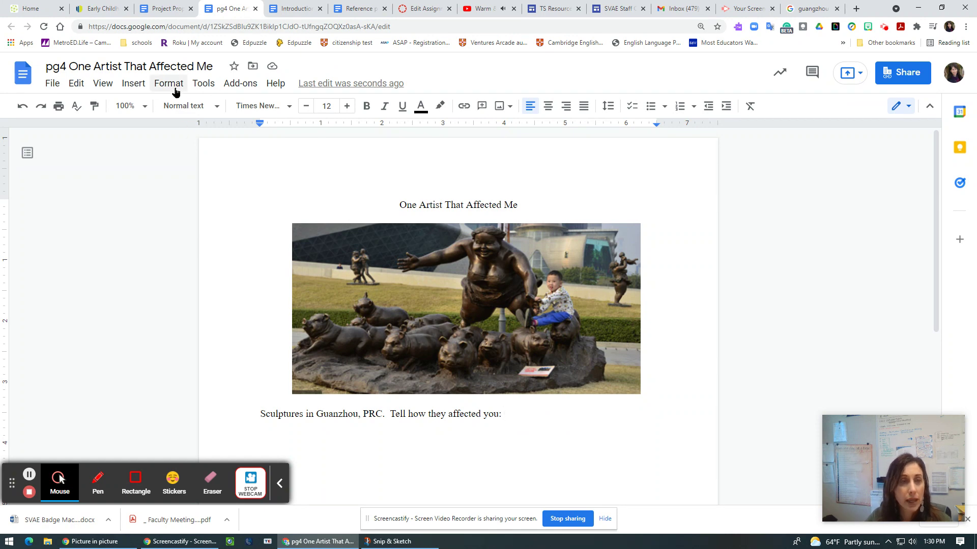
Step: Use Voice typing to dictate a paragraph on Guangzhou's bronze sculptures recalling Central Park
click(204, 84)
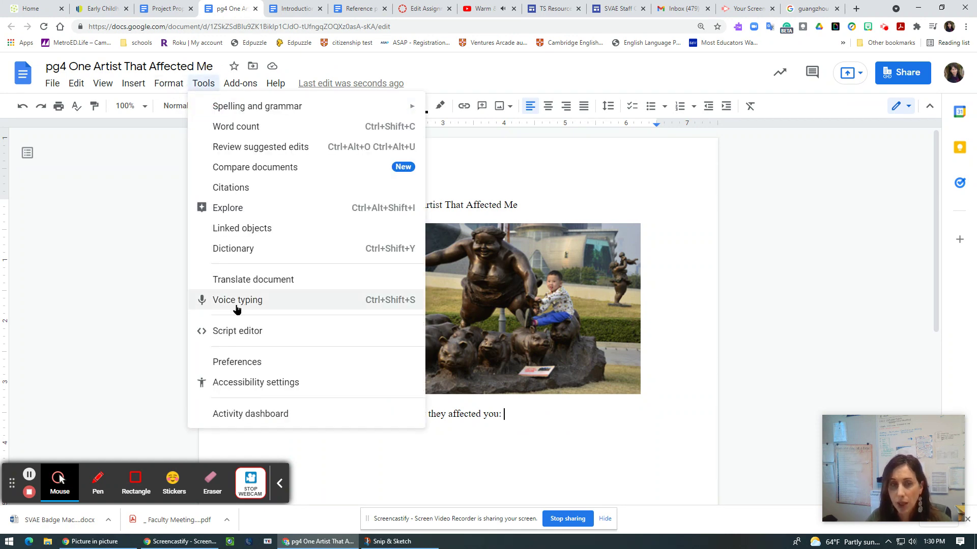
click(268, 305)
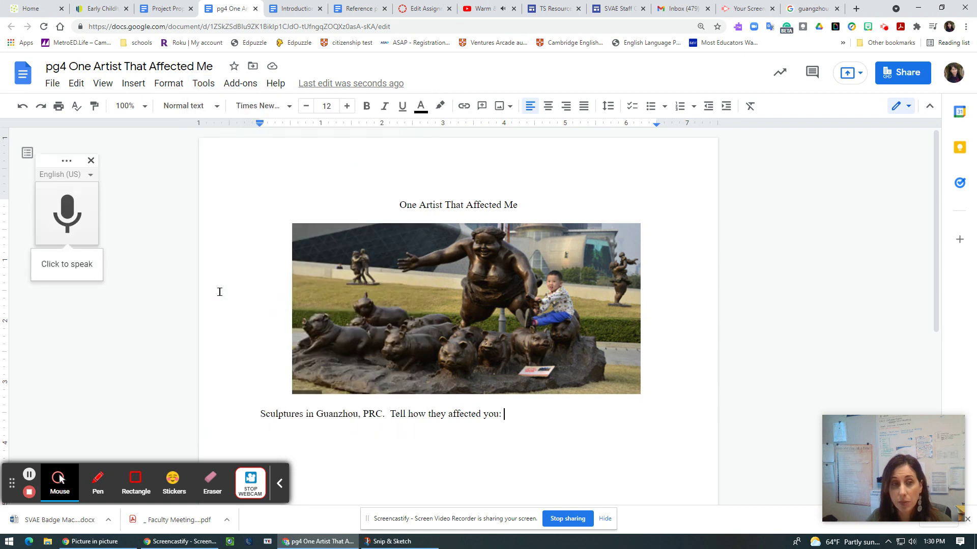
click(65, 220)
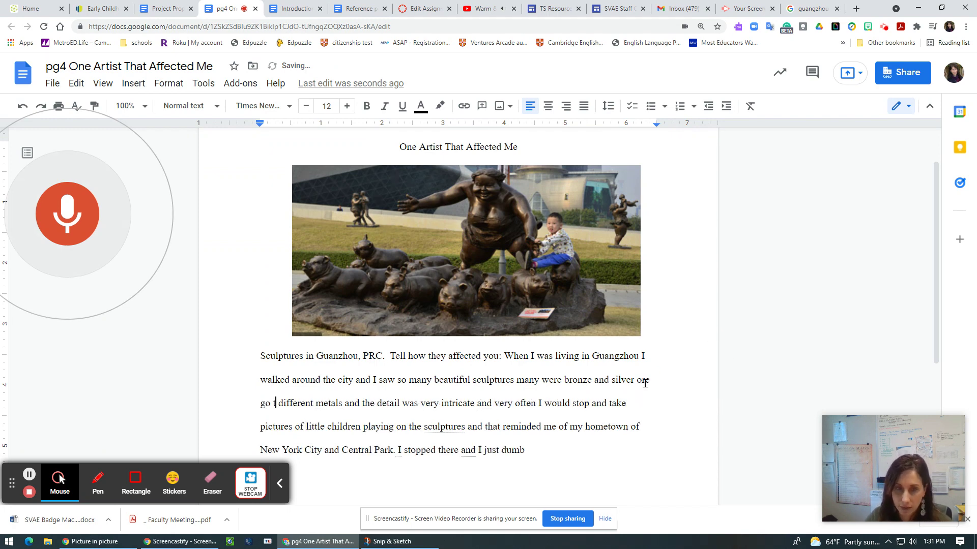
Step: Turn off voice typing and undo the stray dictated words at the end of the paragraph
click(275, 403)
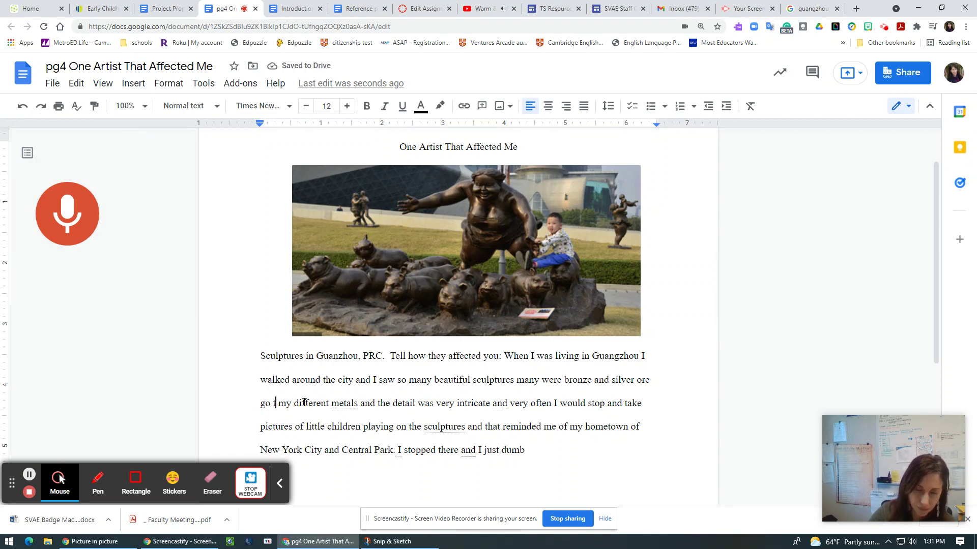
text(o)
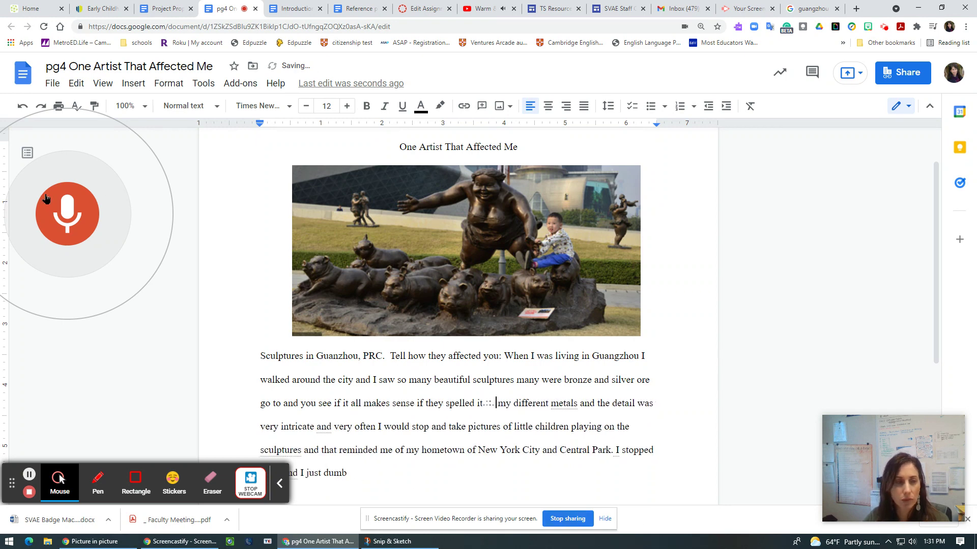
click(73, 225)
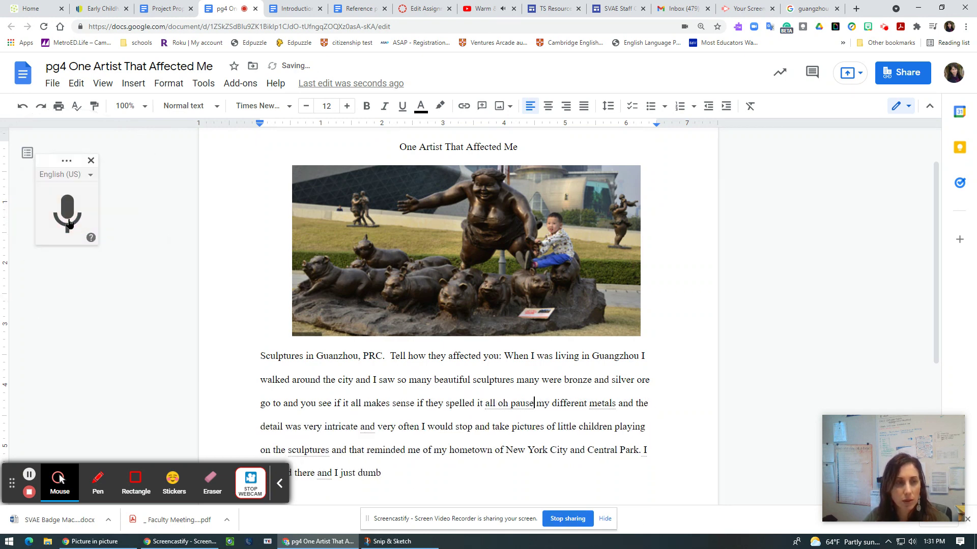
click(23, 109)
click(23, 108)
click(24, 109)
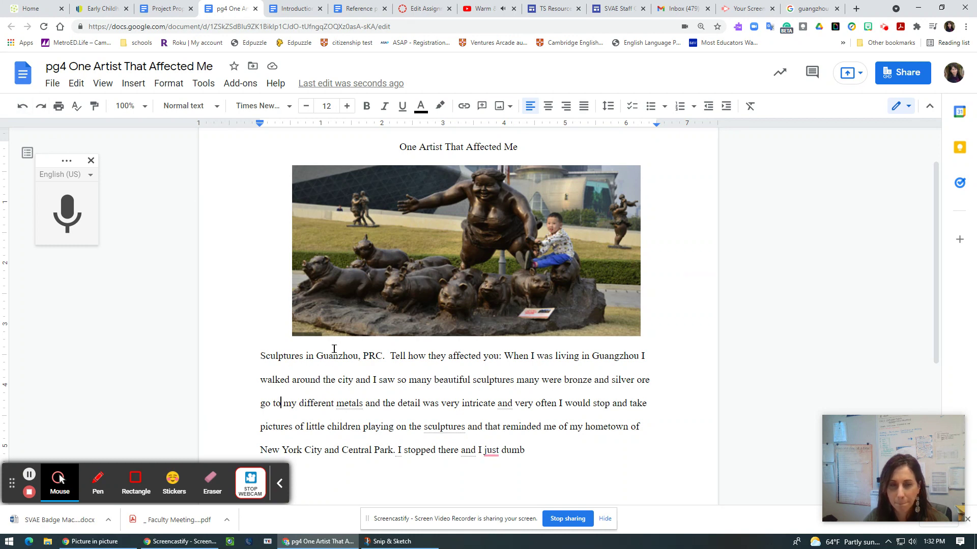
Step: Correct 'ore go to my' so the sentence reads 'bronze and silver, gold or different metals'
click(298, 403)
key(BackSpace)
key(BackSpace)
key(BackSpace)
key(BackSpace)
key(BackSpace)
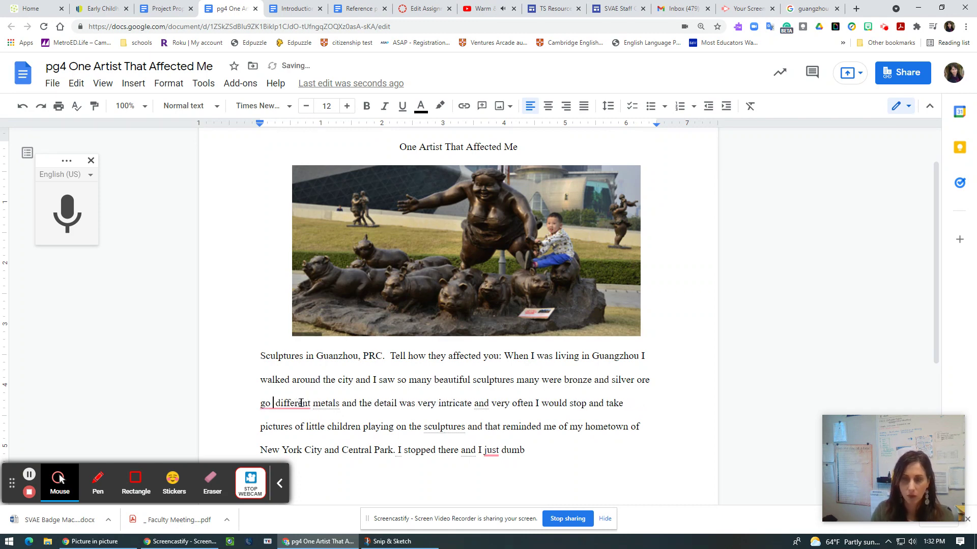
key(BackSpace)
text(ld)
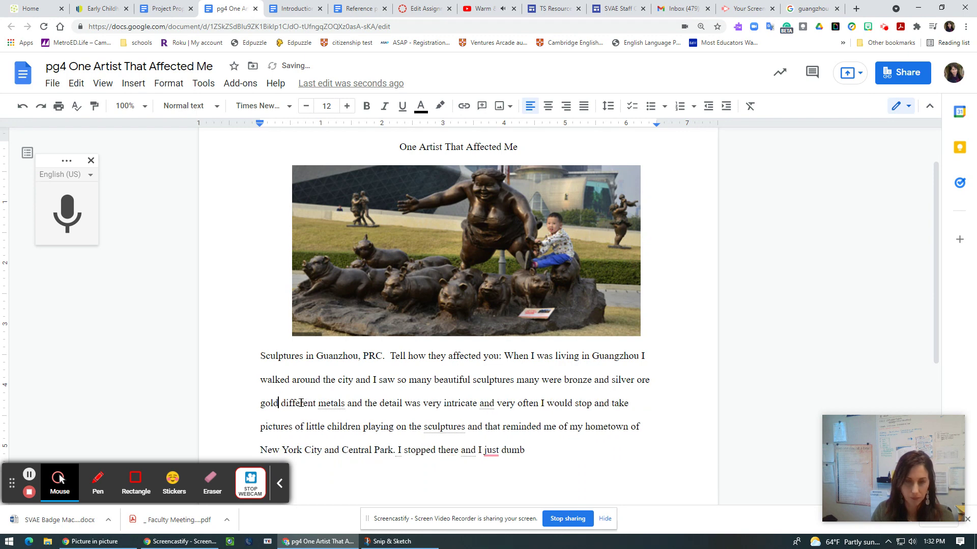
text( or)
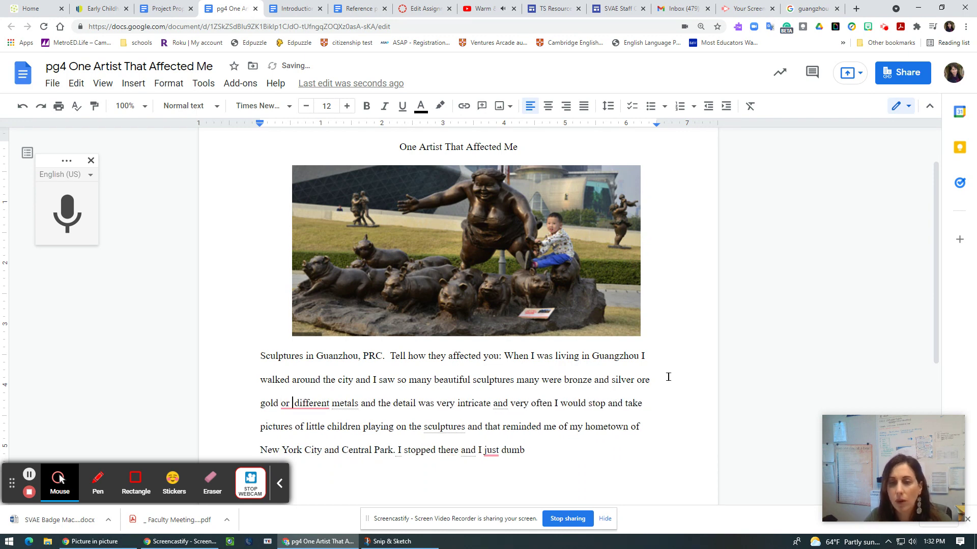
click(649, 380)
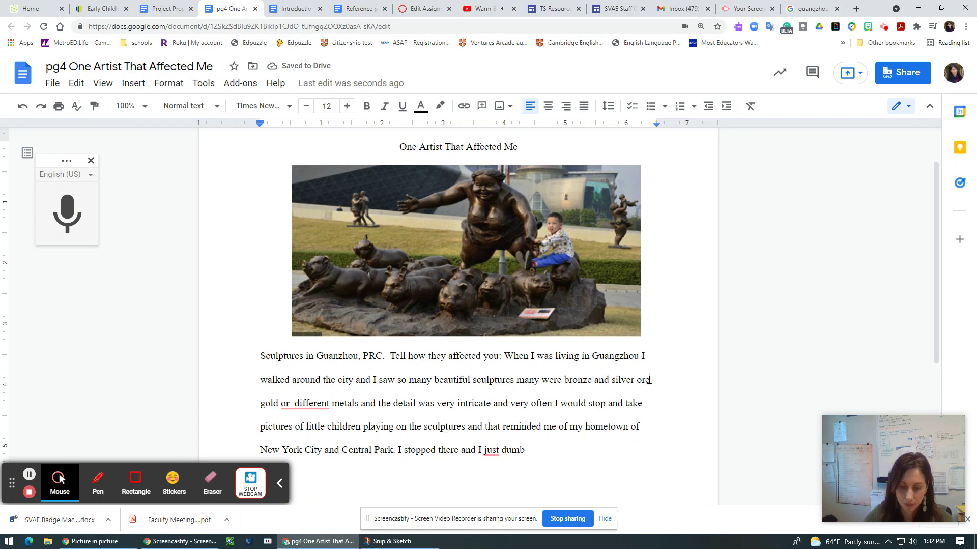
key(BackSpace)
key(BackSpace)
key(BackSpace)
text(,)
mouse_move(272, 408)
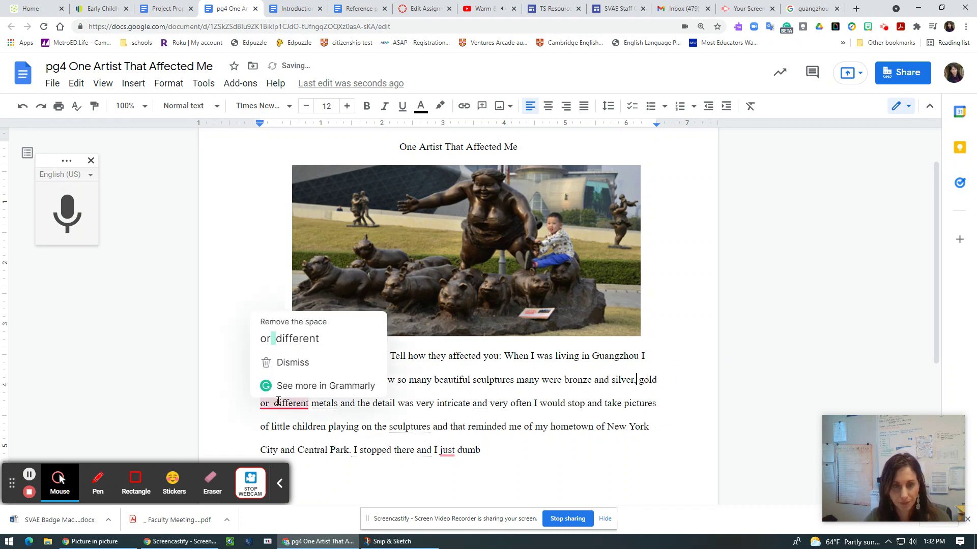
click(292, 338)
Step: Replace the unfinished 'I stopped there…' sentence with a period after 'Central Park'
mouse_move(449, 451)
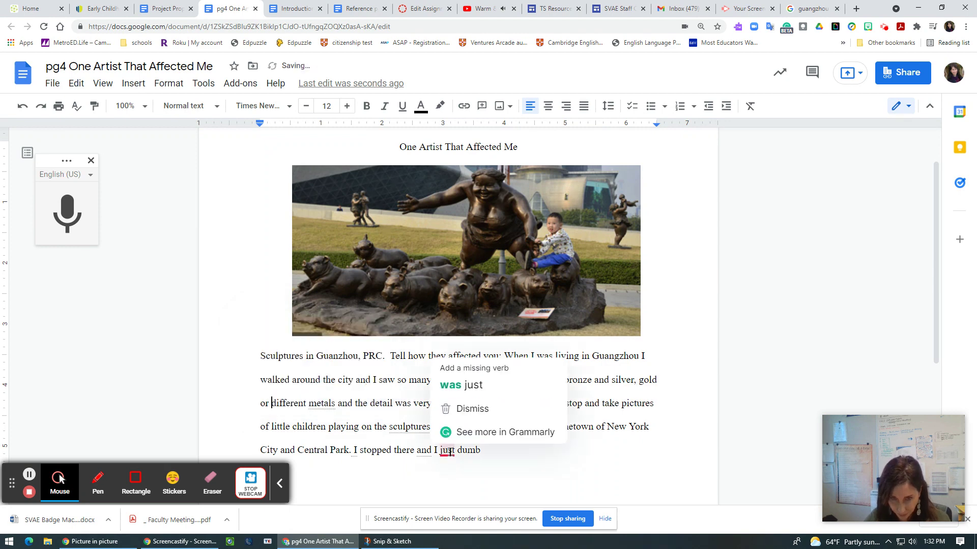
click(355, 450)
shift+click(483, 450)
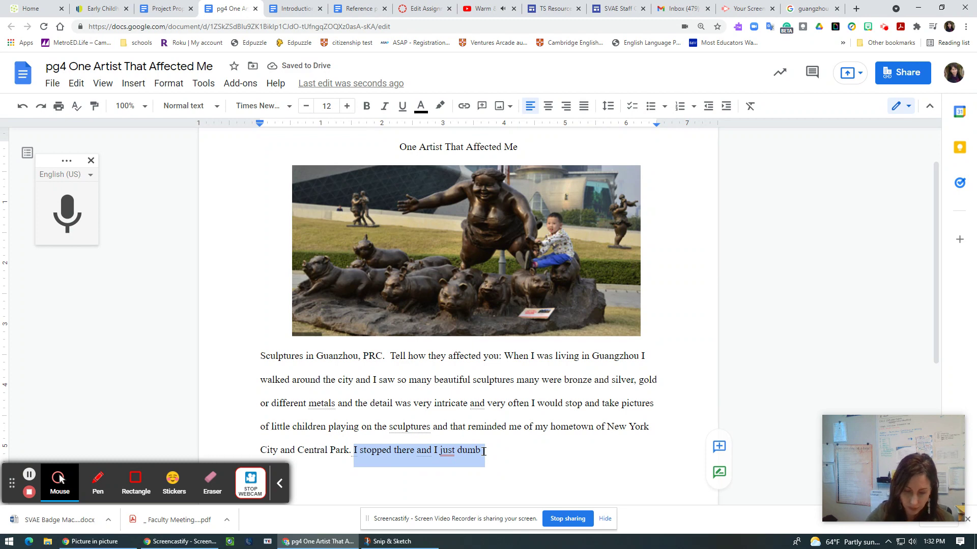
text(.)
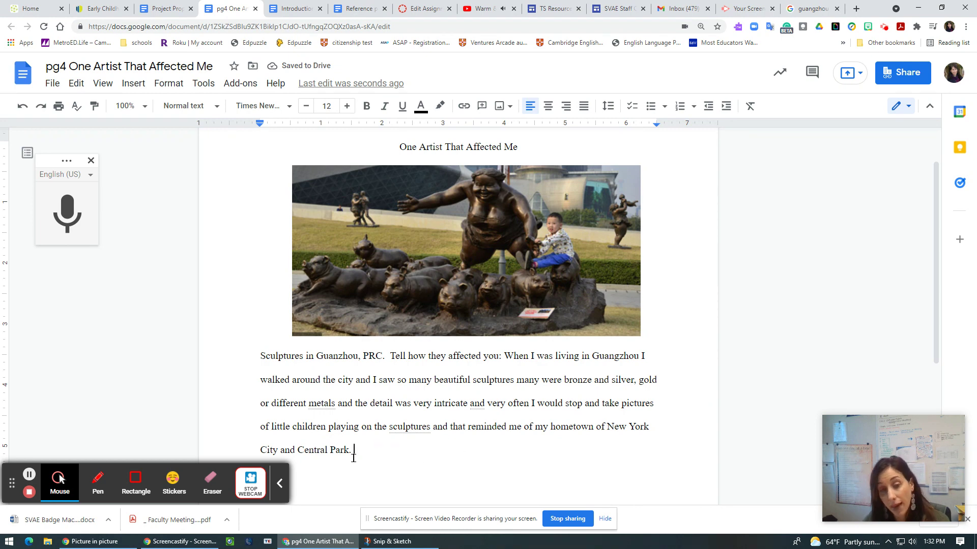
Step: Copy the China Daily Guangzhou article's URL and paste it as a link in the Reference page document
click(812, 9)
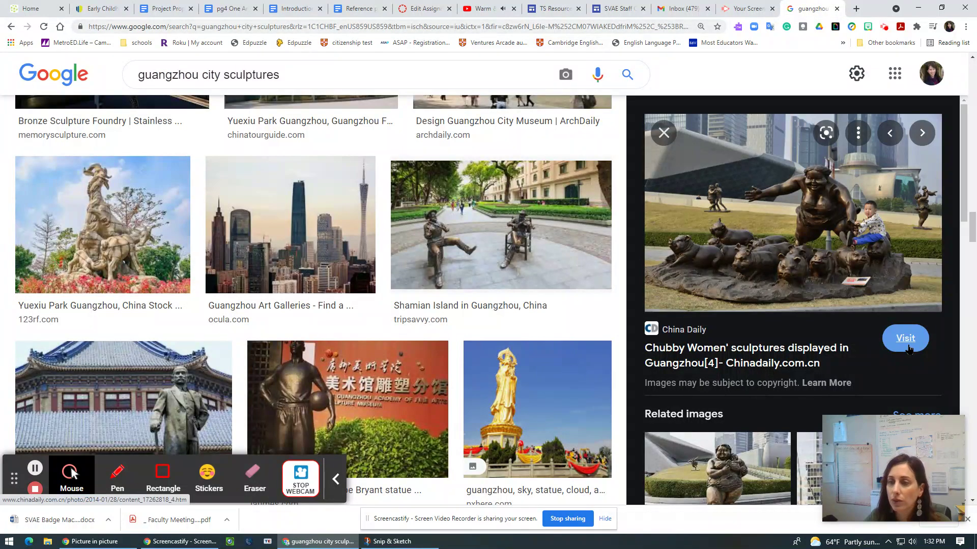
click(675, 333)
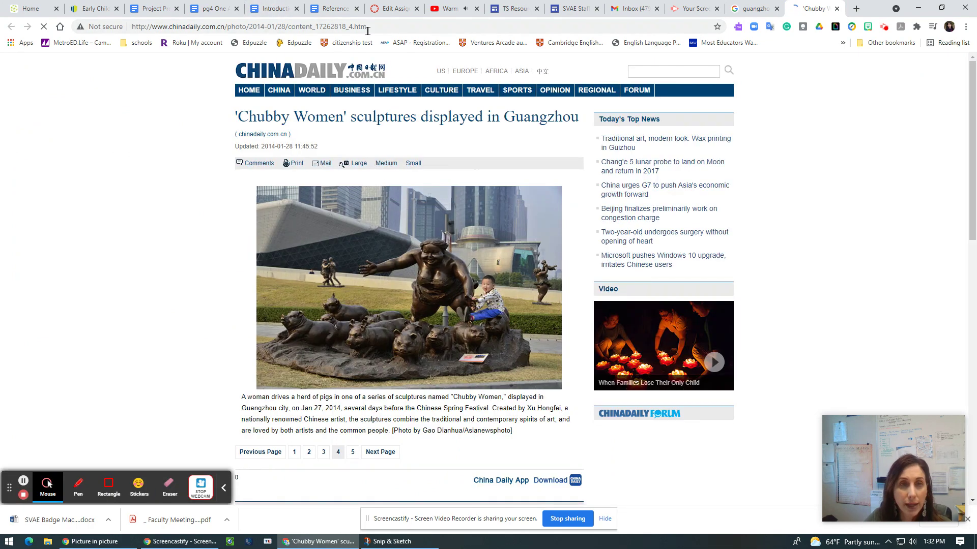
drag(367, 27, 101, 10)
right_click(151, 27)
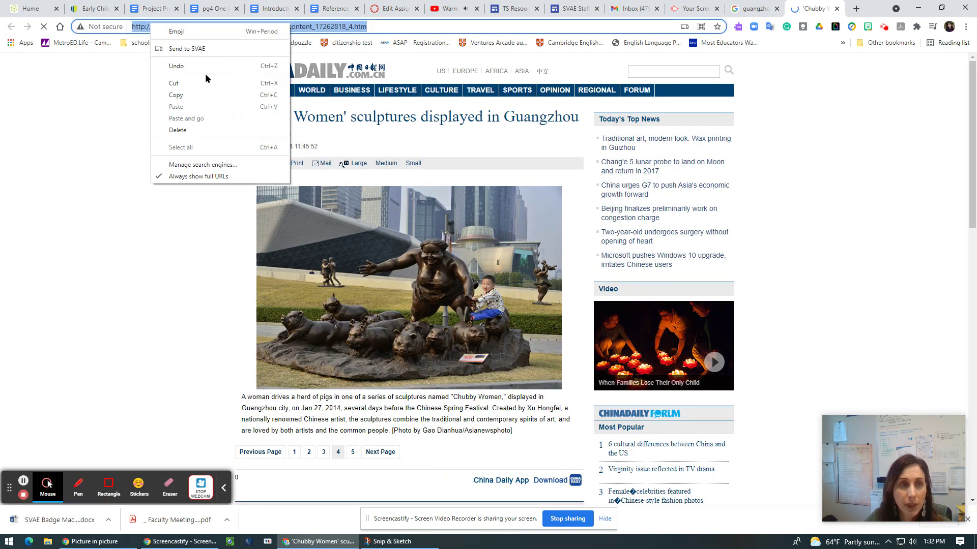
click(182, 92)
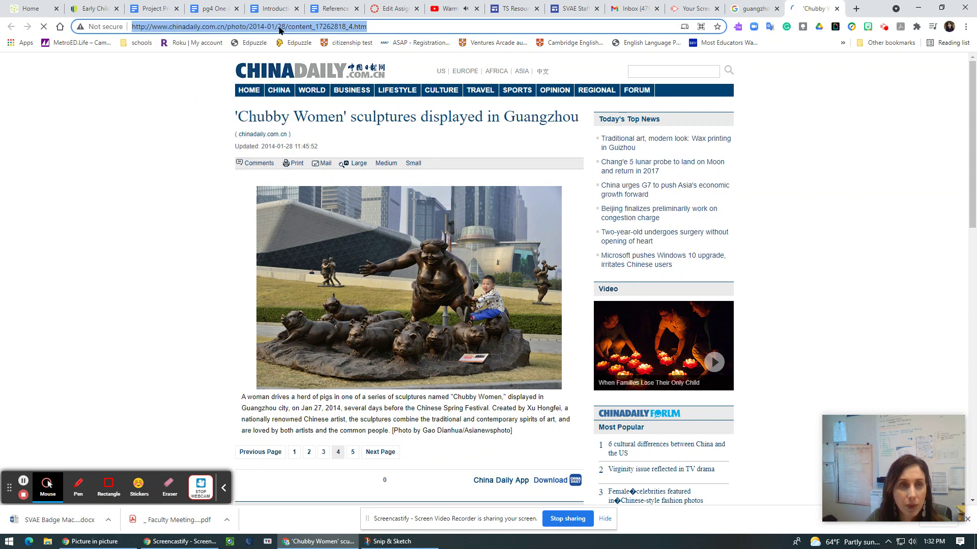
click(331, 8)
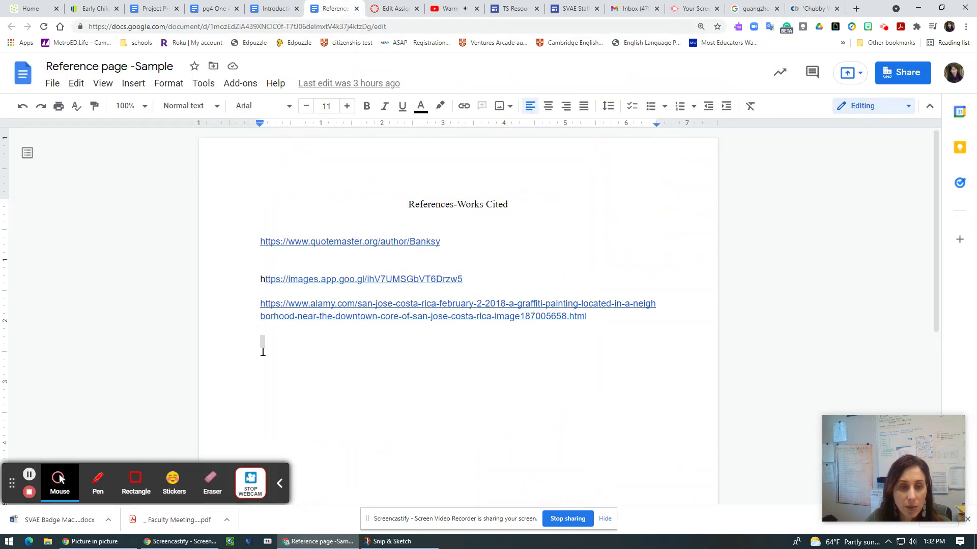
right_click(265, 350)
click(319, 116)
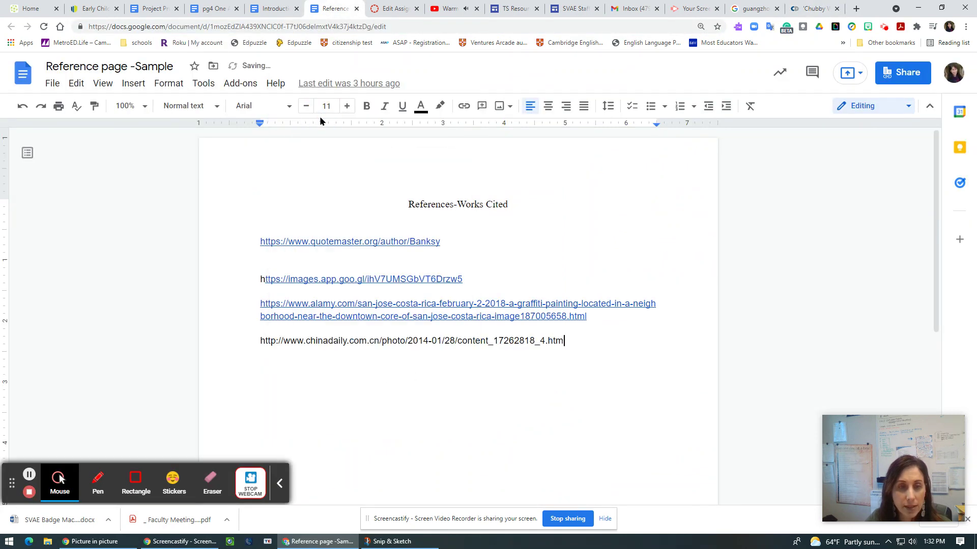
key(Return)
Step: Close the China Daily and Guangzhou tabs and search Google for 'New York City Central Park sculptures'
click(813, 9)
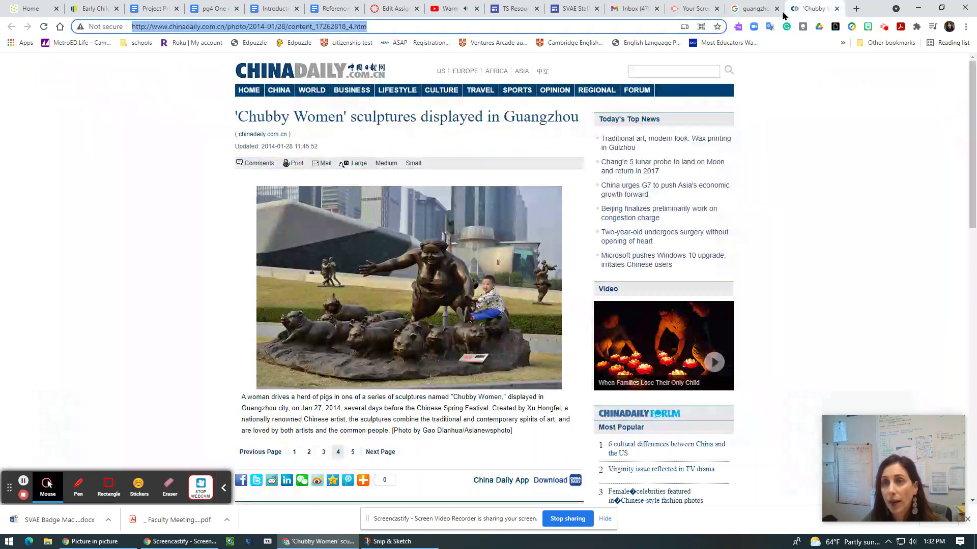
click(837, 9)
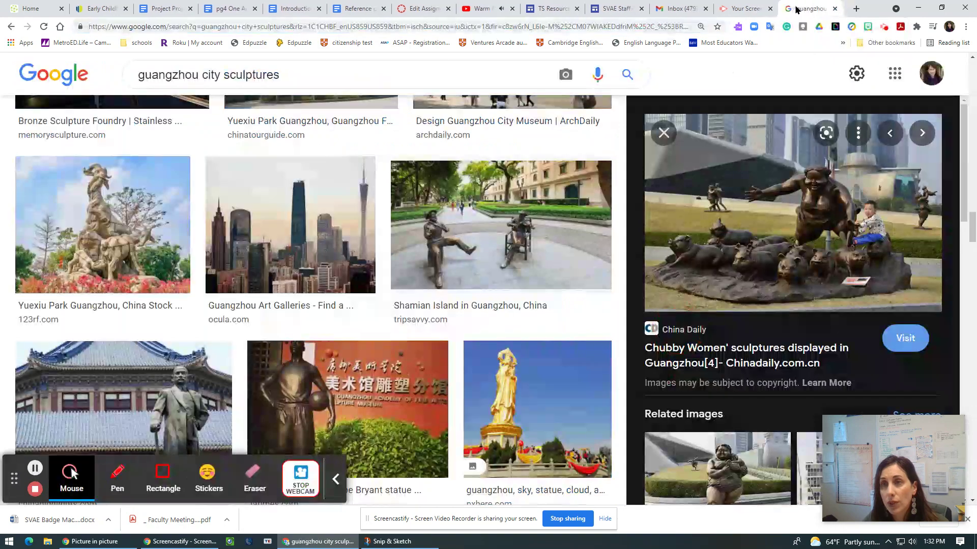
click(837, 8)
click(856, 9)
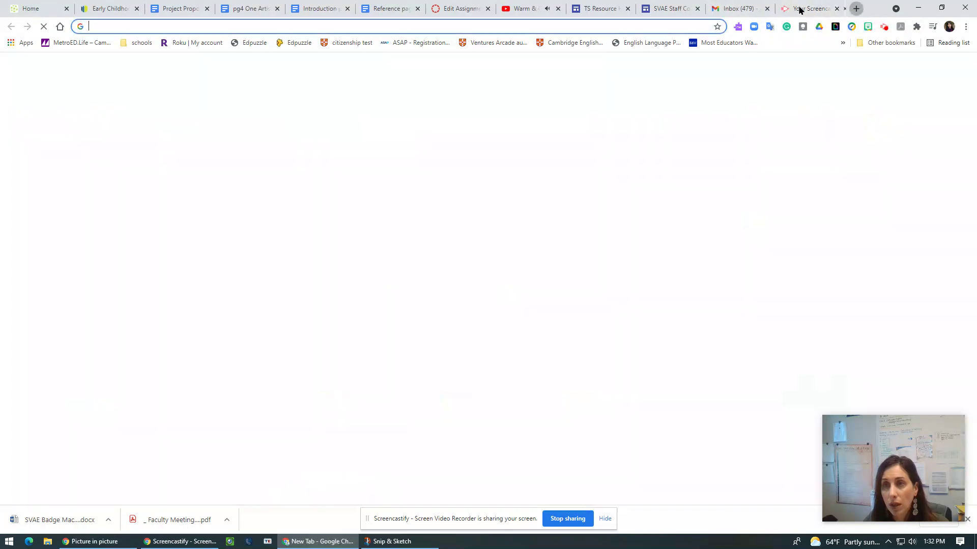
click(96, 24)
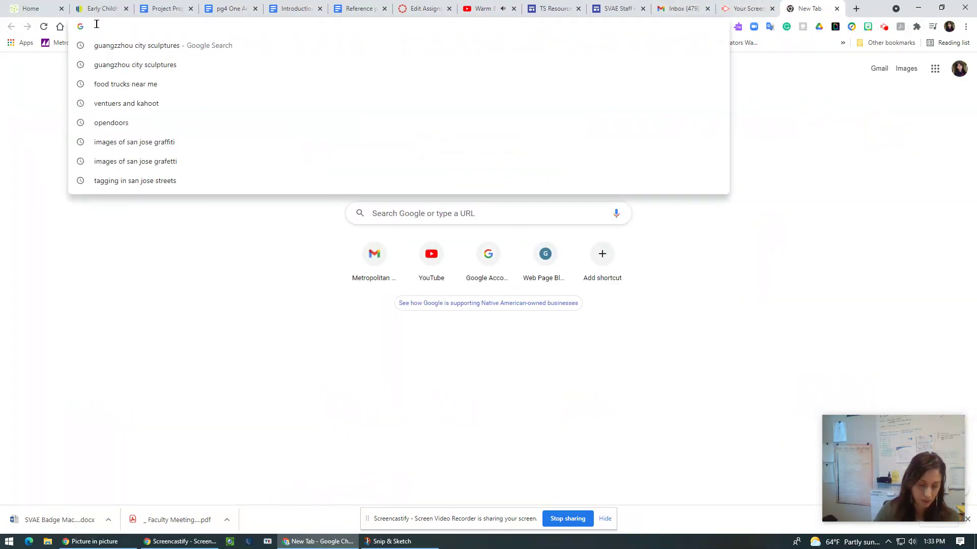
text(New York)
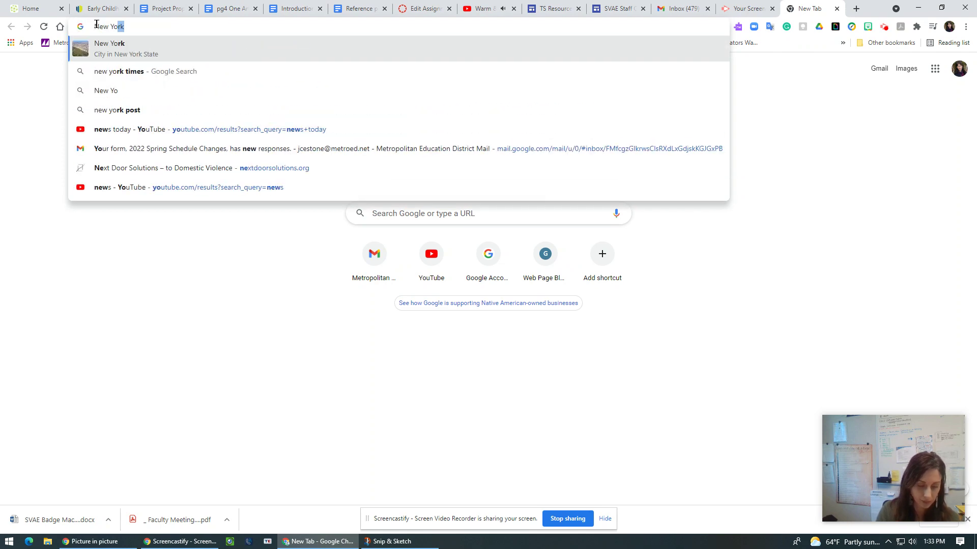
text( City Ce)
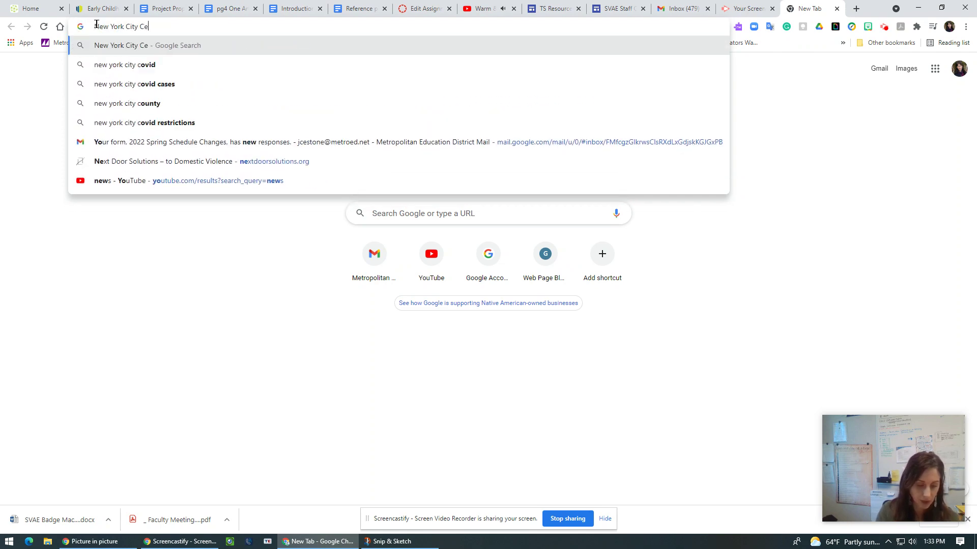
text(ntral Park)
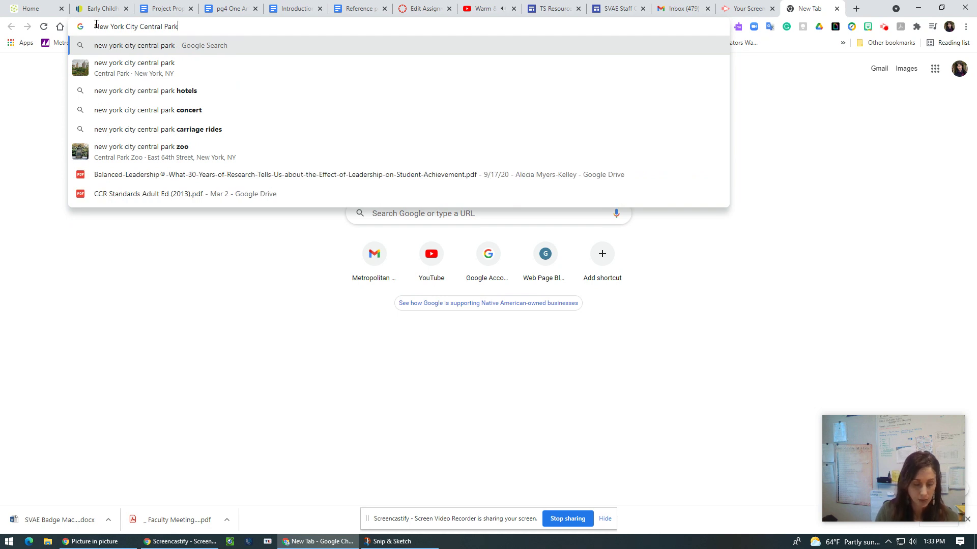
text( sculpt)
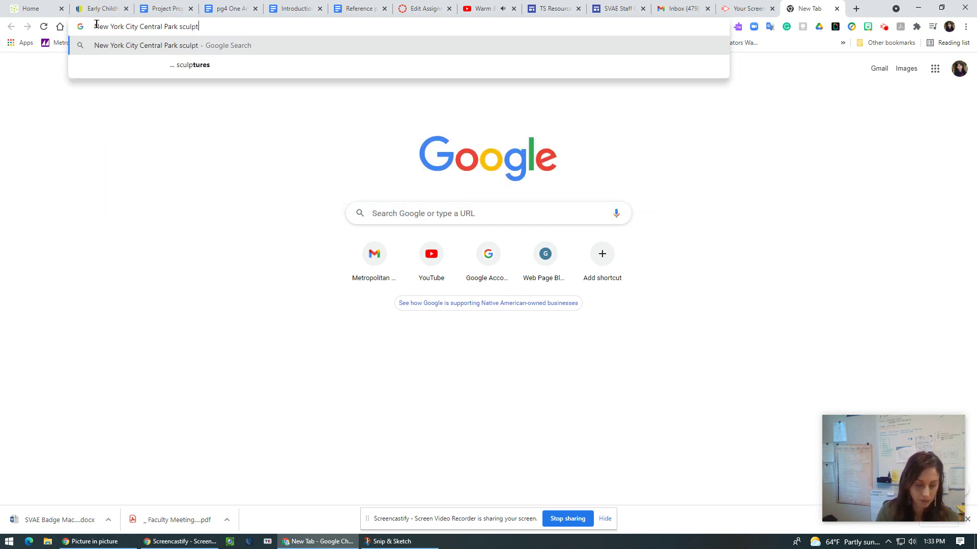
text(ures)
key(Return)
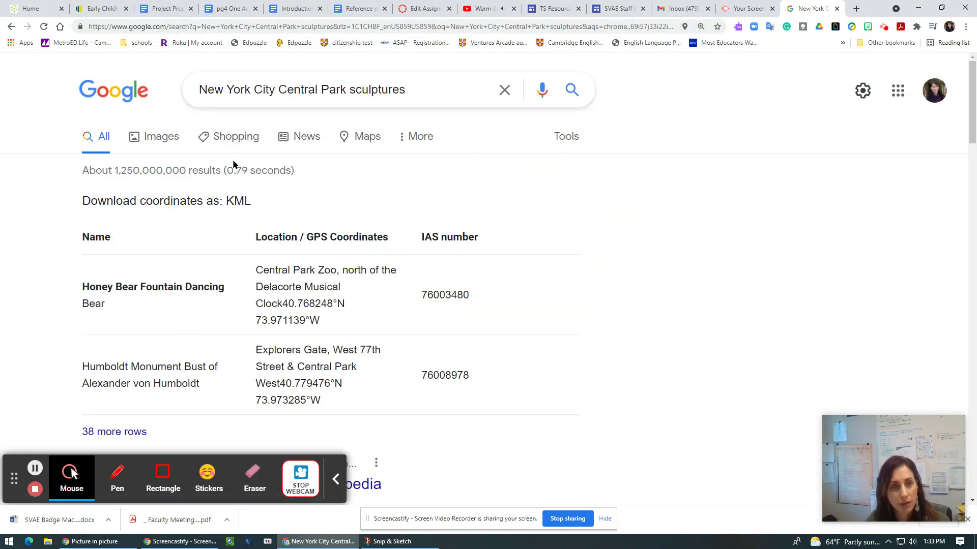
scroll(265, 285, down, 1)
Step: Switch to image results and browse the Central Park sculpture thumbnails
click(151, 85)
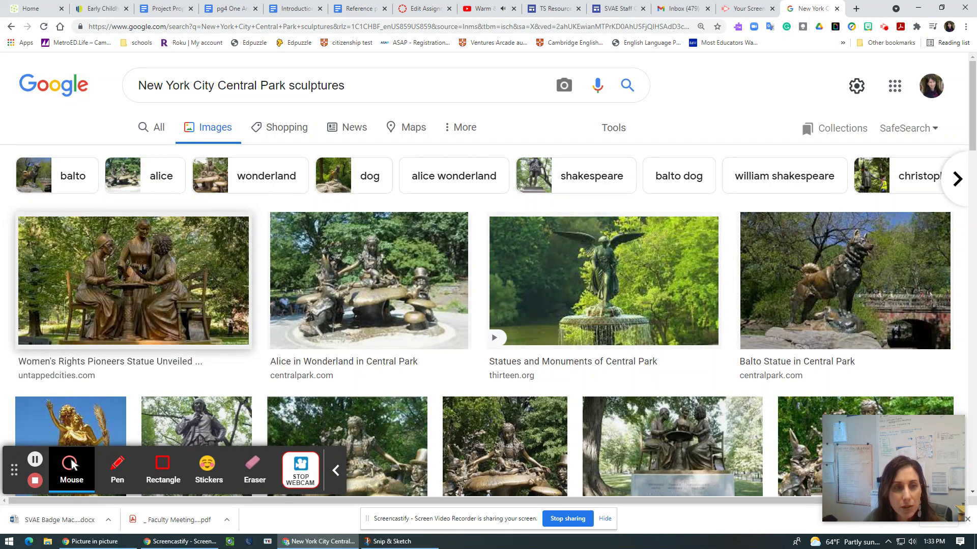
scroll(172, 304, down, 2)
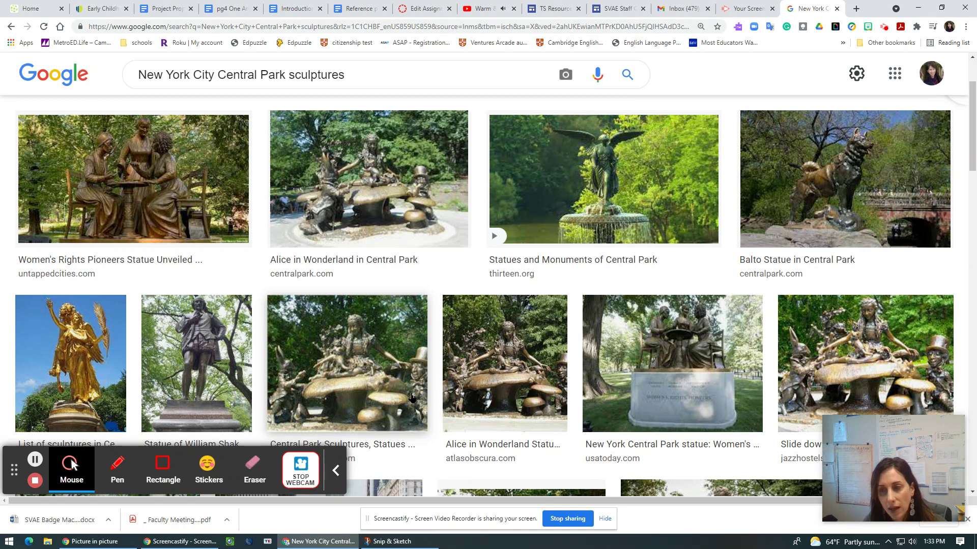
scroll(396, 384, down, 4)
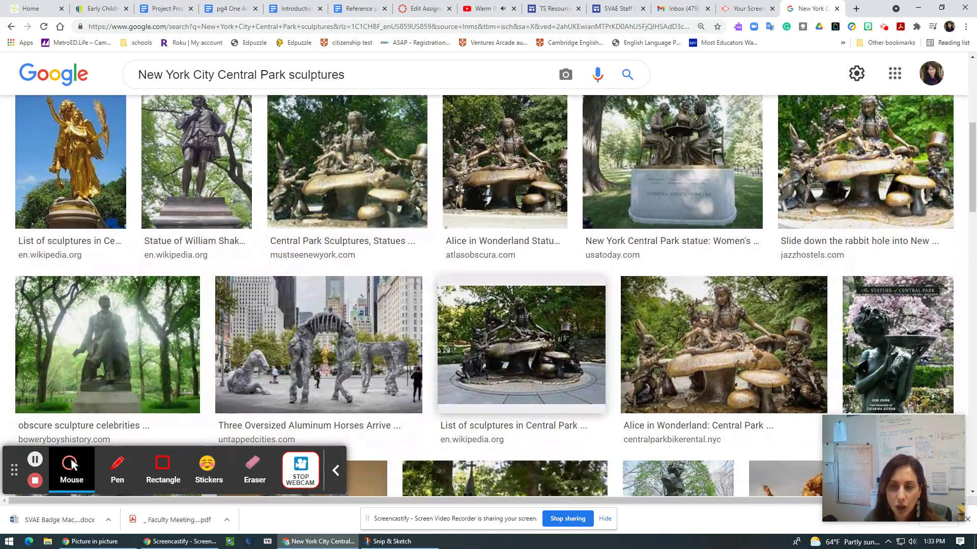
scroll(295, 323, down, 5)
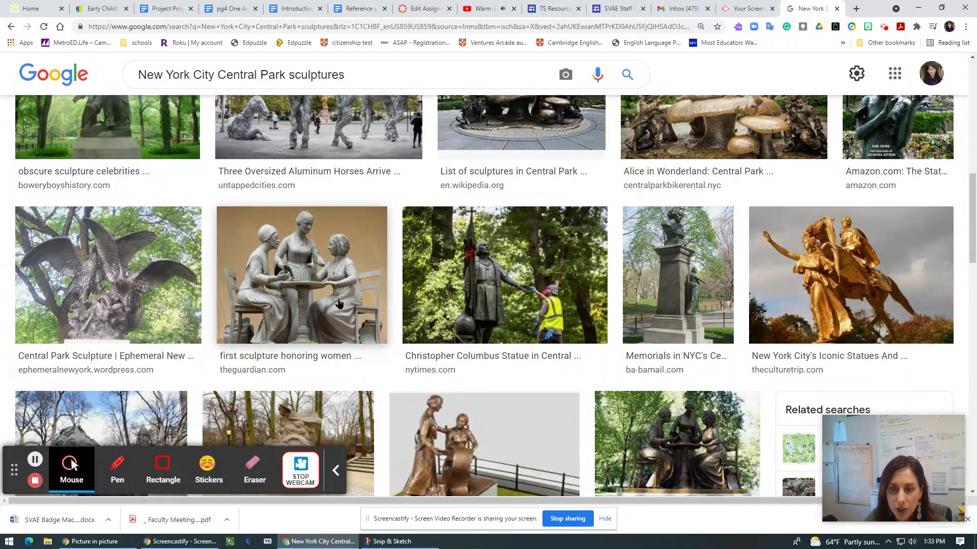
scroll(339, 304, down, 2)
scroll(343, 304, up, 20)
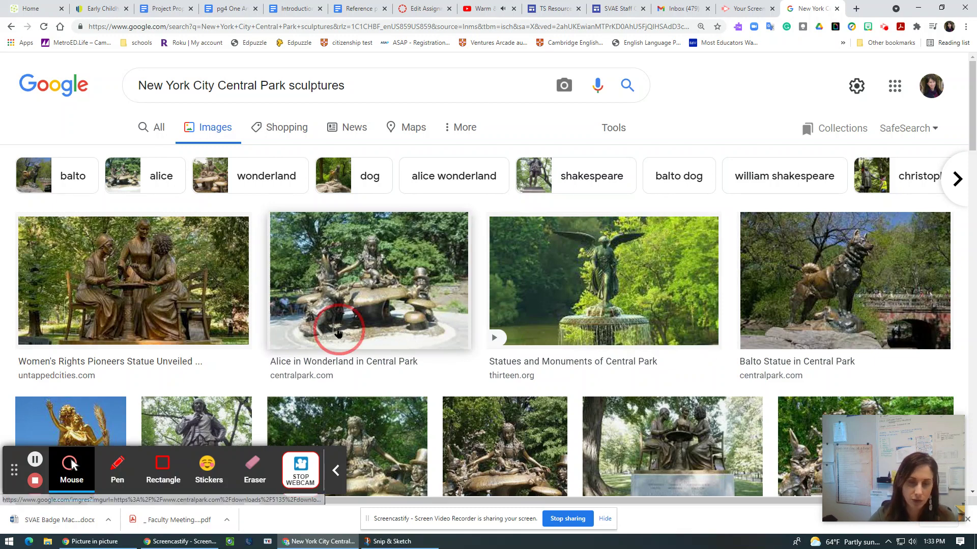
Step: Snip the Alice in Wonderland preview photo and paste it below the 'Central Park.' paragraph
click(339, 331)
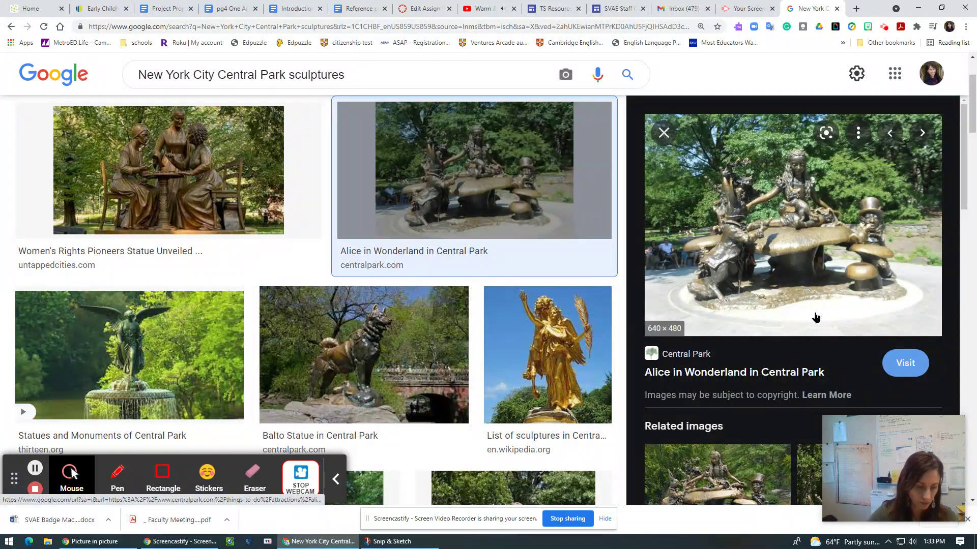
key(super+shift+s)
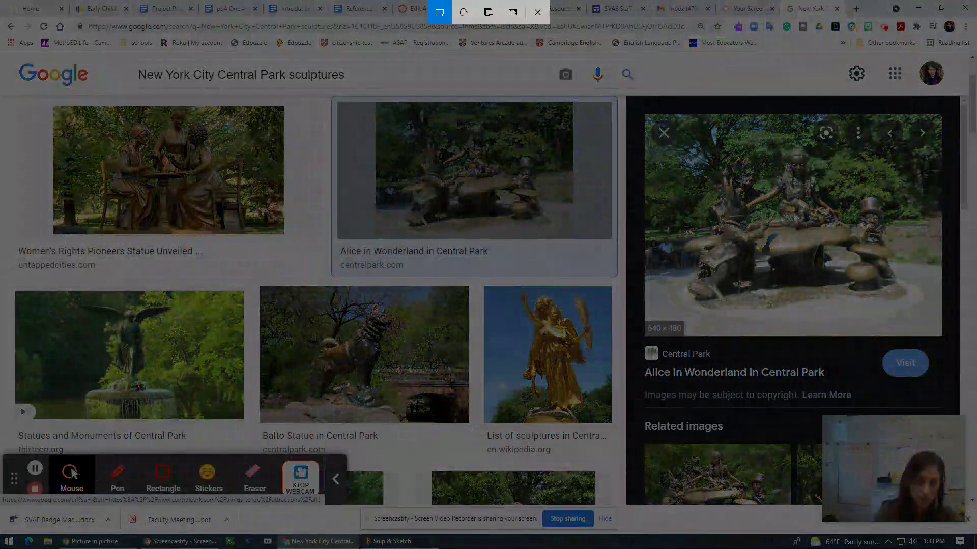
mouse_move(690, 147)
mouse_down()
mouse_move(842, 167)
mouse_move(931, 322)
mouse_move(920, 314)
mouse_up()
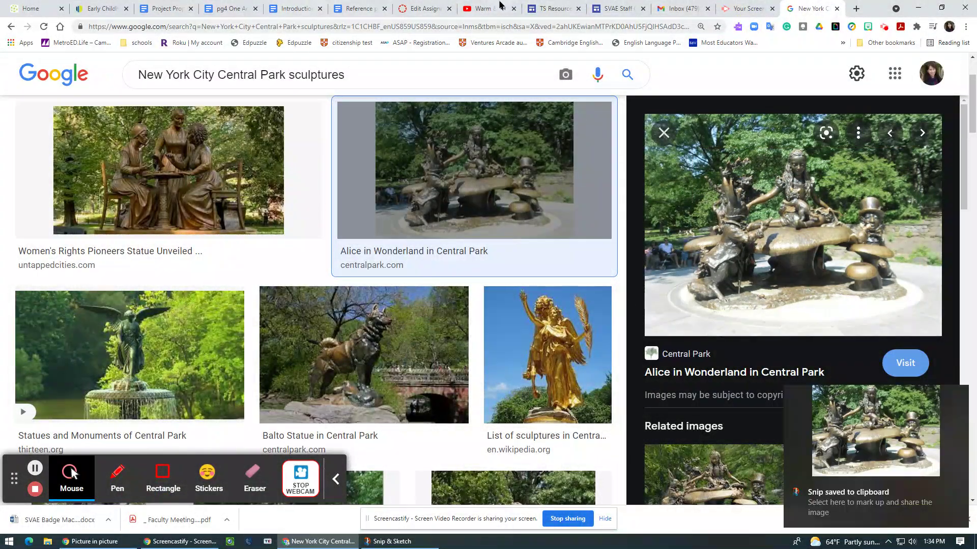
click(229, 9)
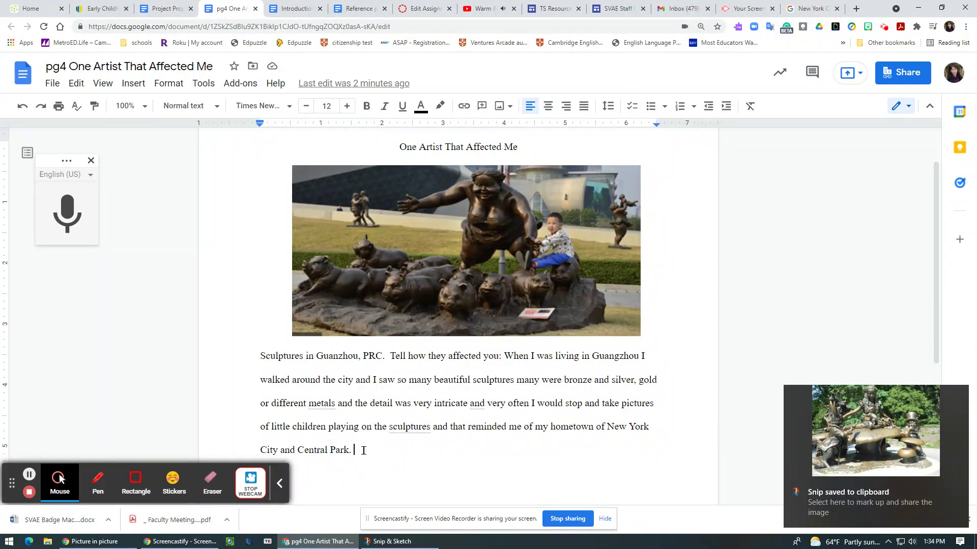
right_click(334, 478)
click(366, 288)
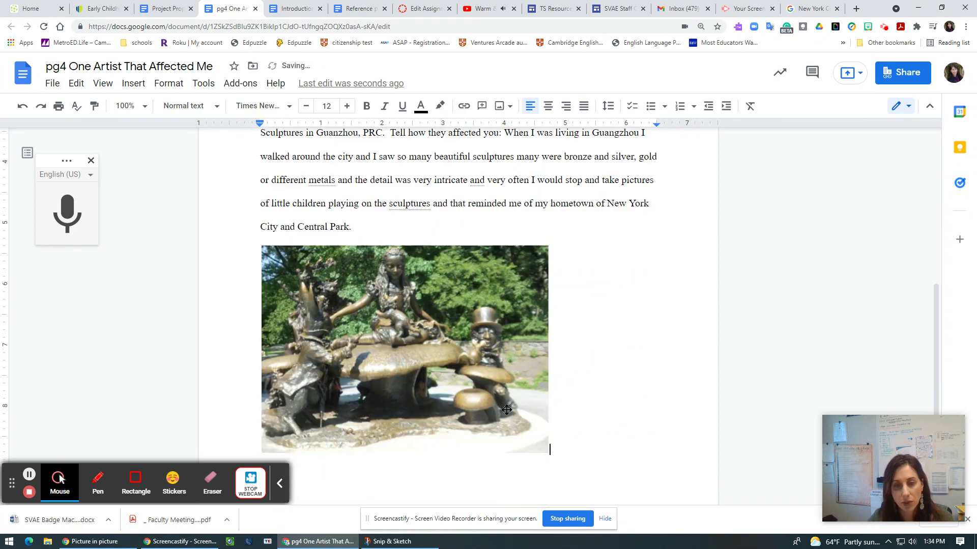
scroll(461, 375, up, 5)
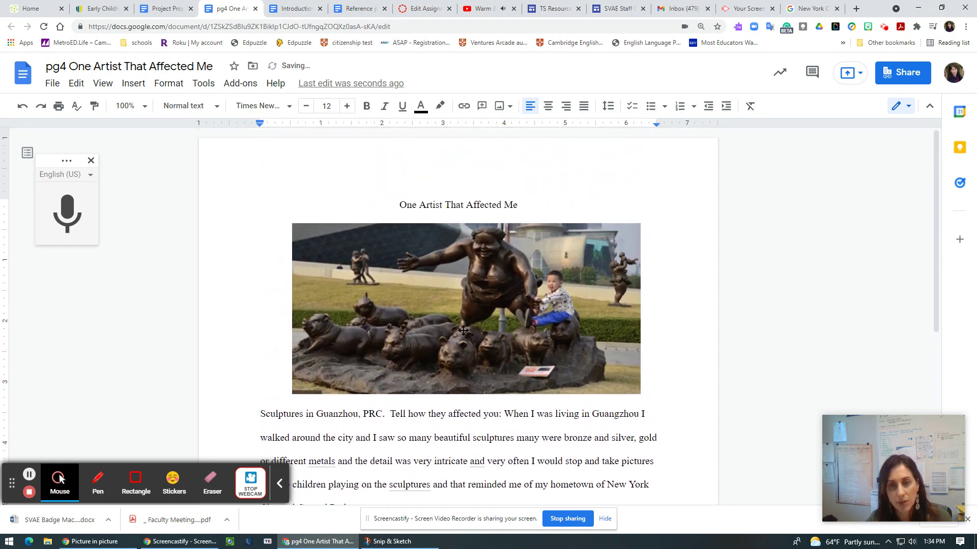
scroll(453, 393, down, 5)
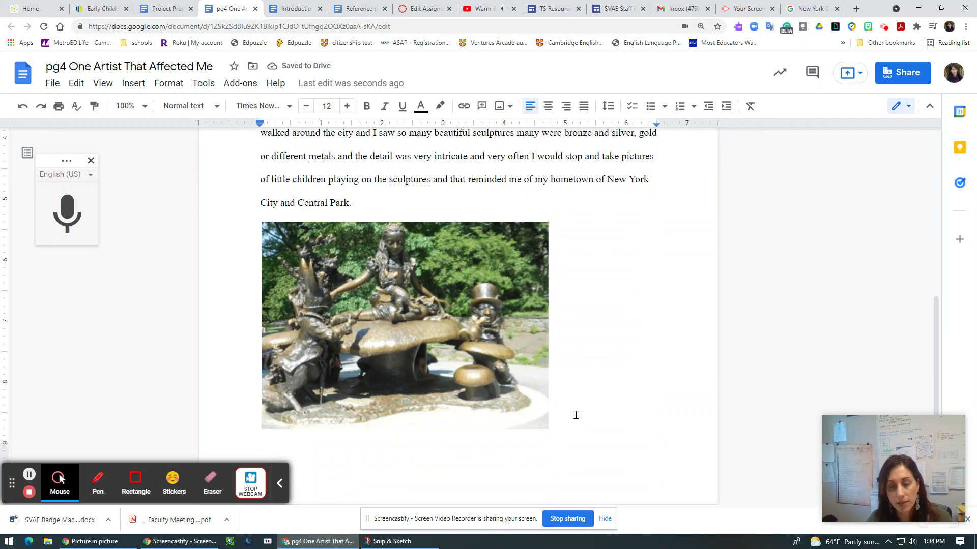
key(Return)
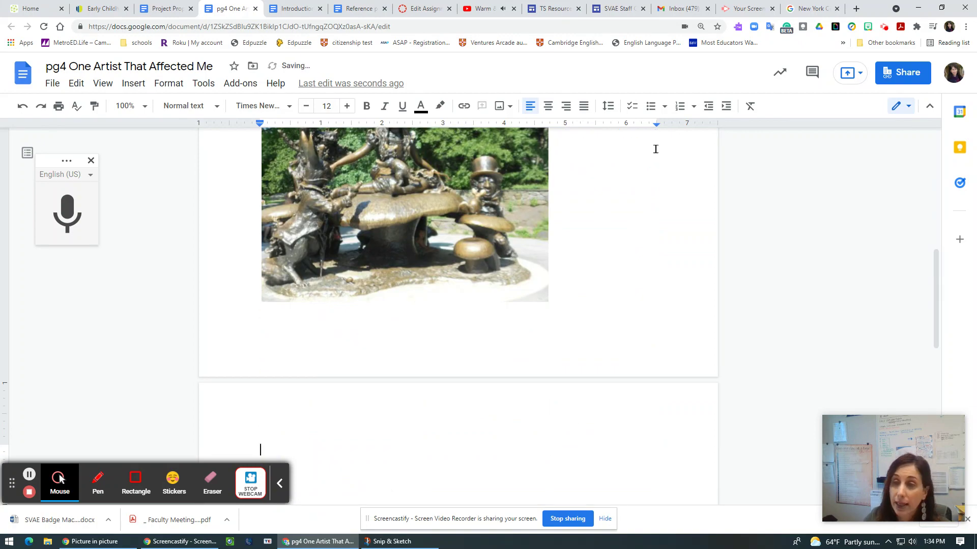
Step: Paste the centralpark.com Alice in Wonderland page URL under the China Daily link, then select all the reference URLs
click(814, 9)
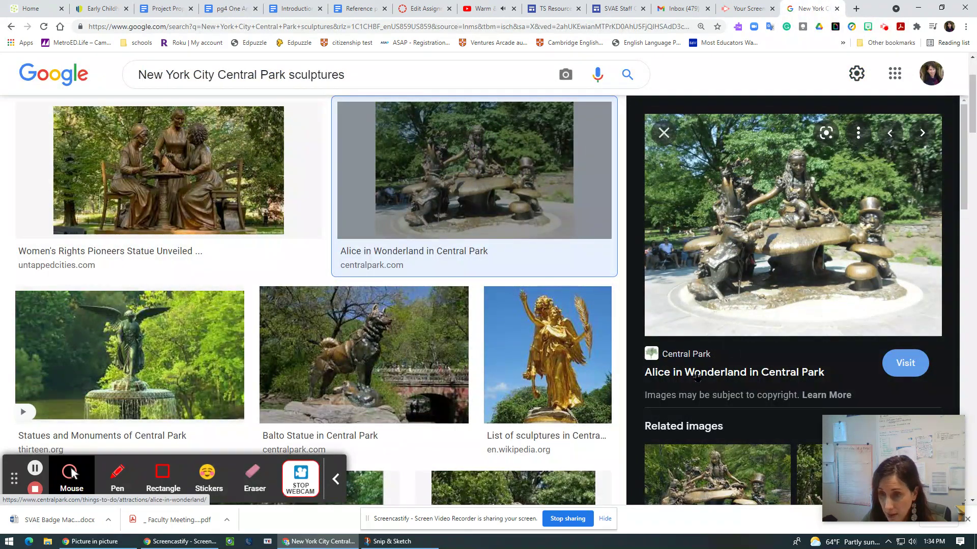
click(690, 358)
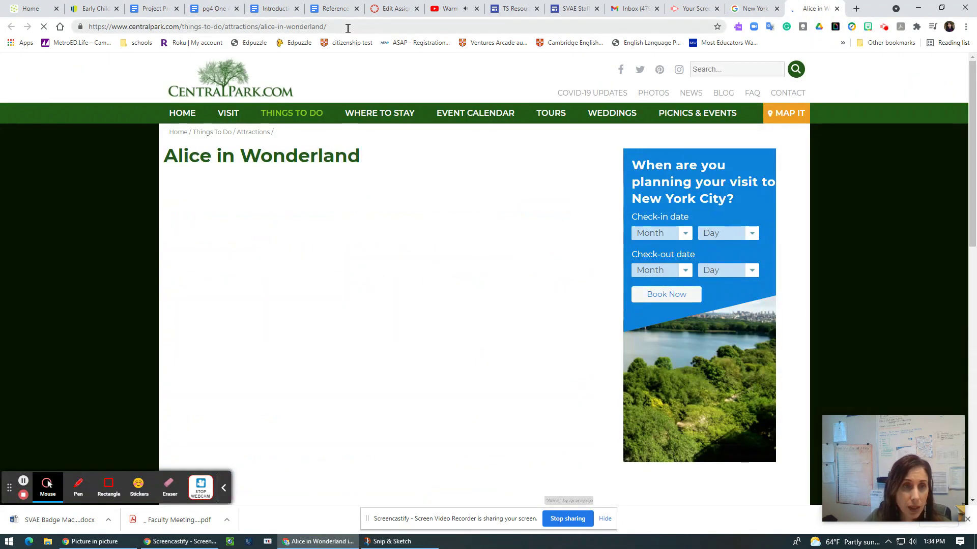
drag(351, 28, 67, 26)
right_click(118, 22)
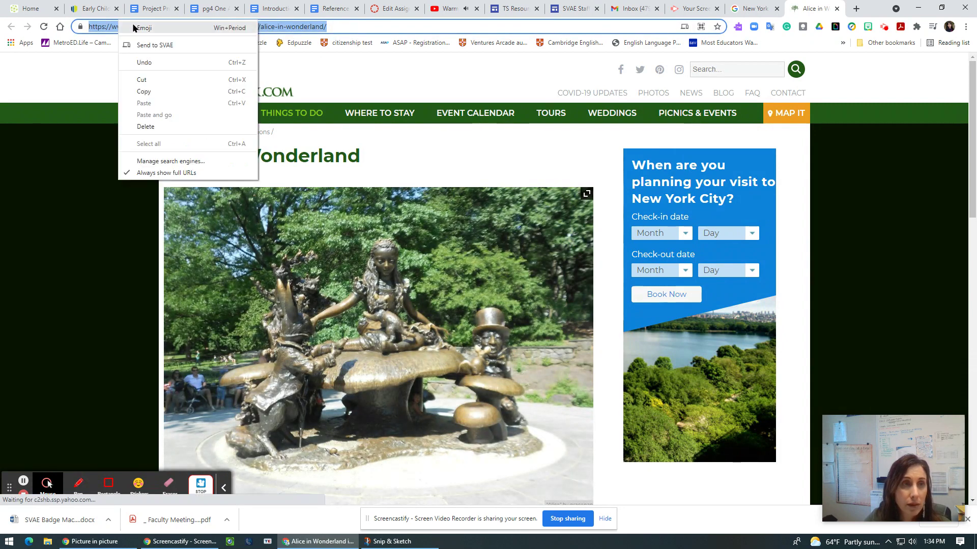
click(146, 93)
click(334, 8)
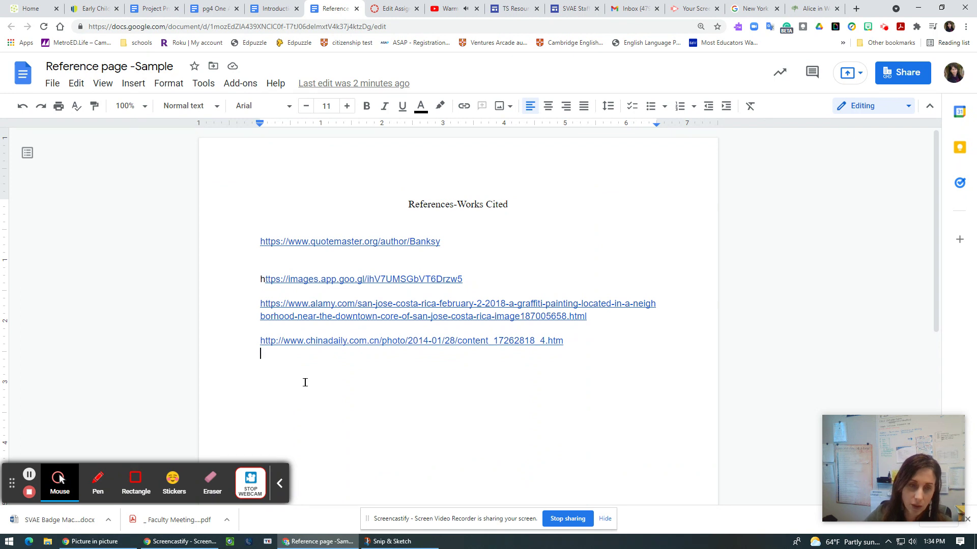
right_click(270, 376)
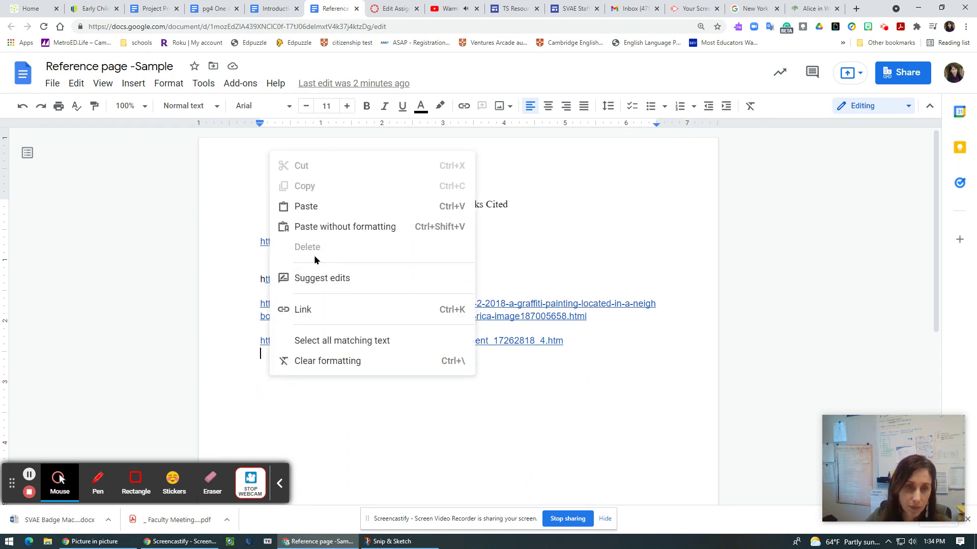
click(306, 206)
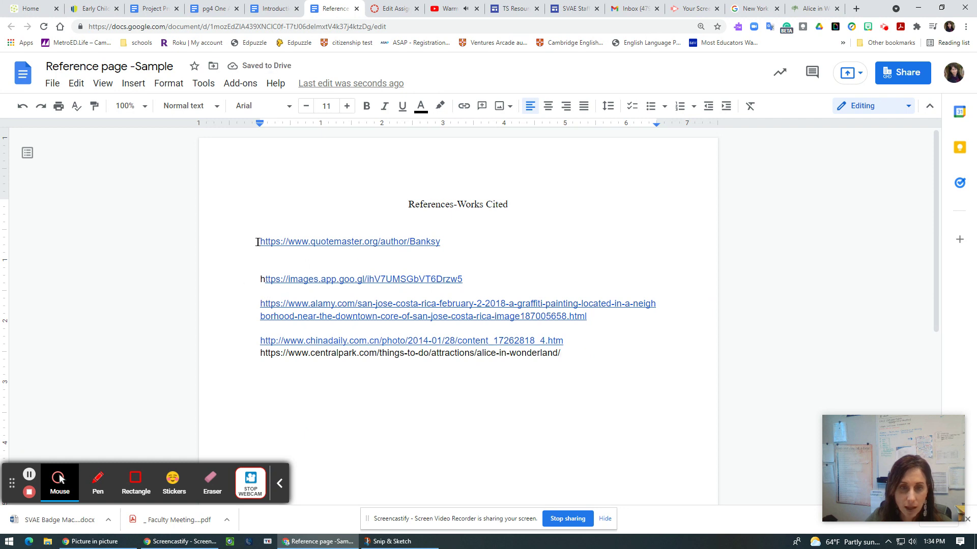
drag(257, 242, 628, 388)
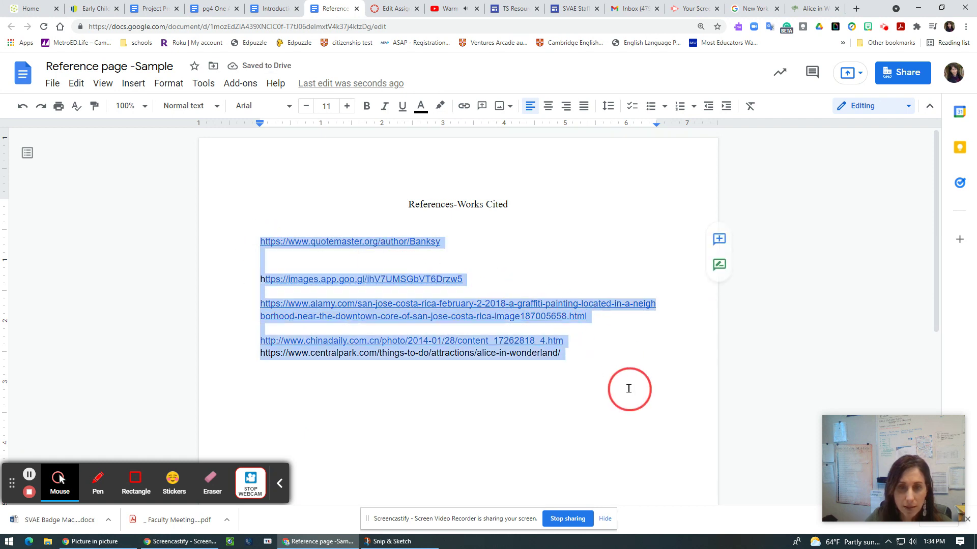
click(170, 84)
Step: Double-space the reference list and remove the blank lines between the URLs
mouse_move(232, 168)
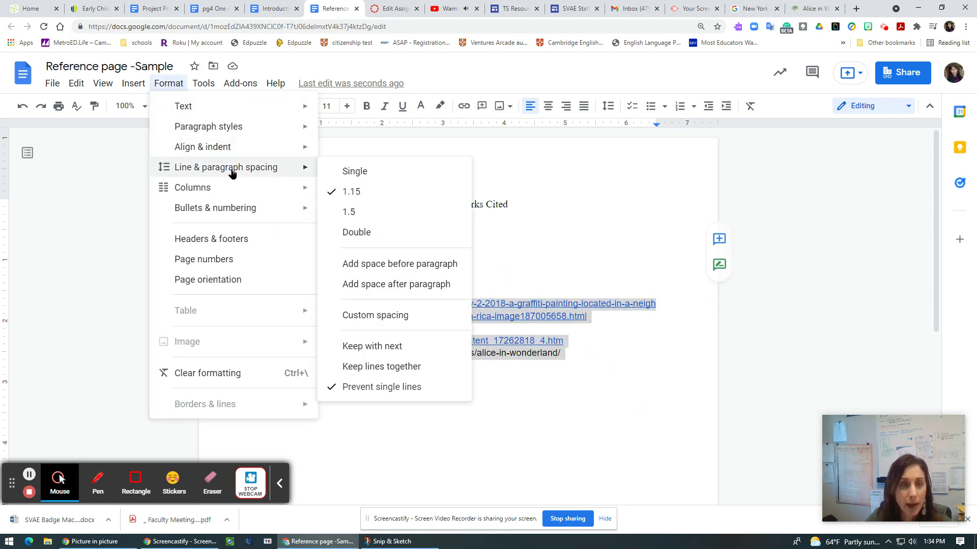
click(373, 233)
click(298, 280)
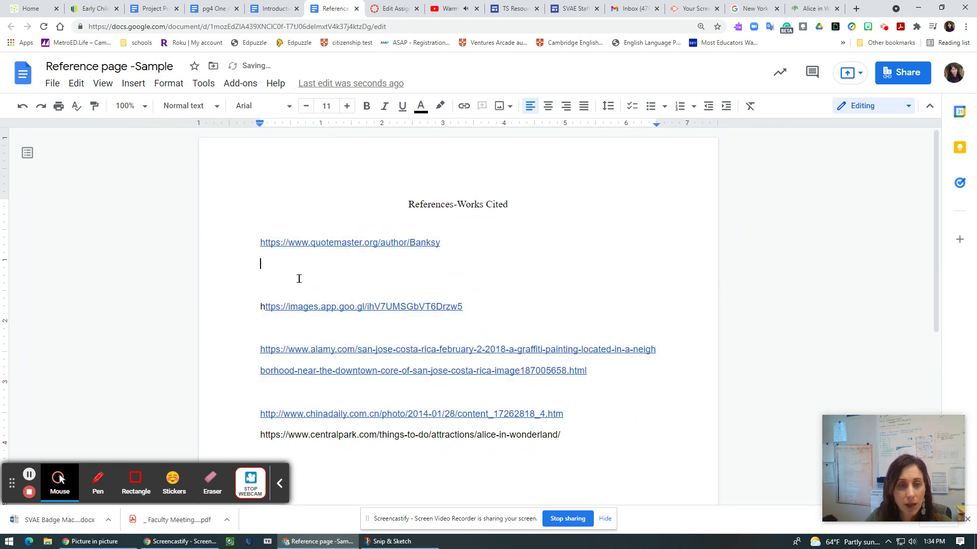
click(266, 290)
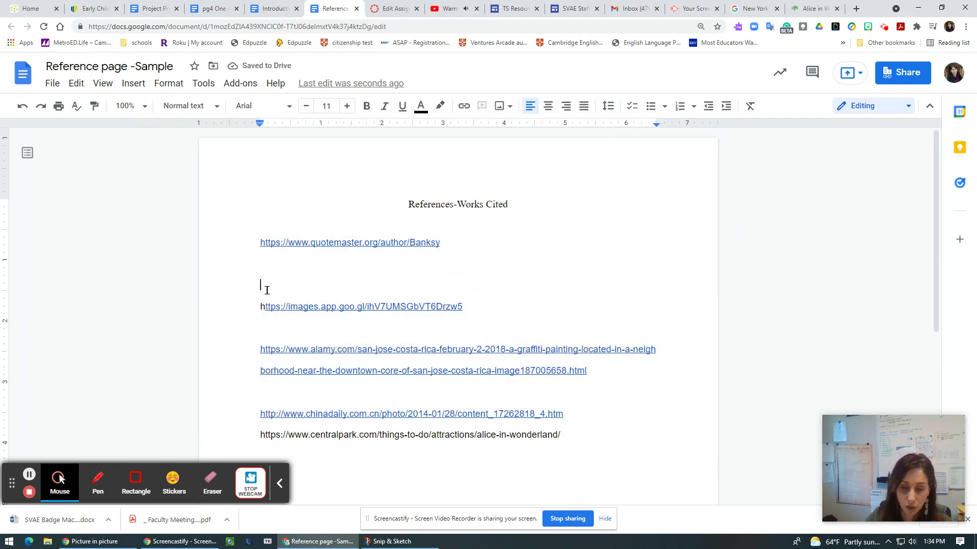
key(BackSpace)
key(BackSpace)
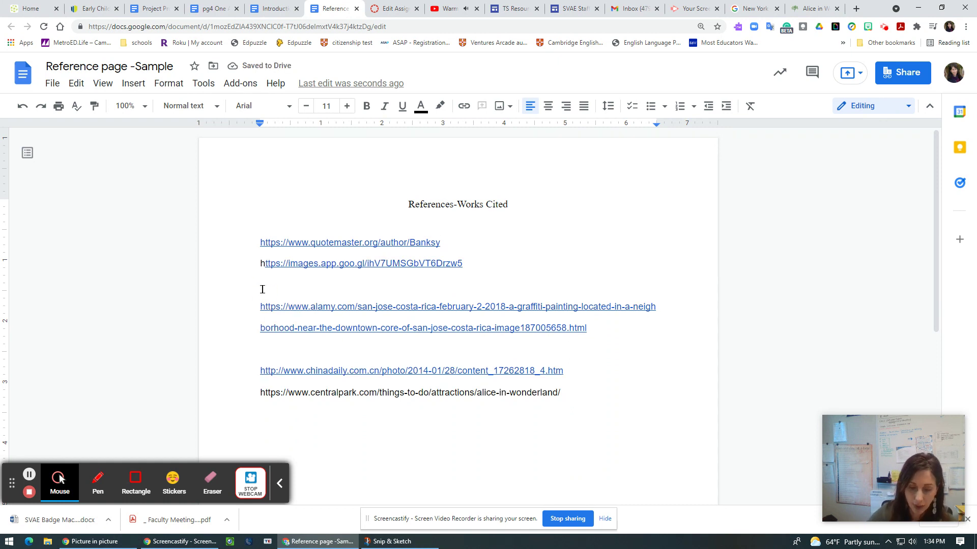
key(BackSpace)
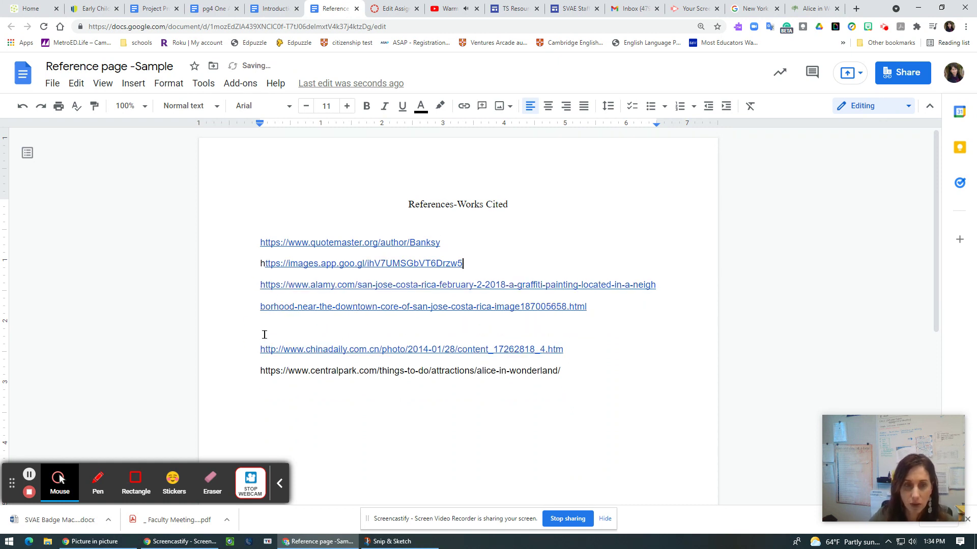
click(264, 334)
key(BackSpace)
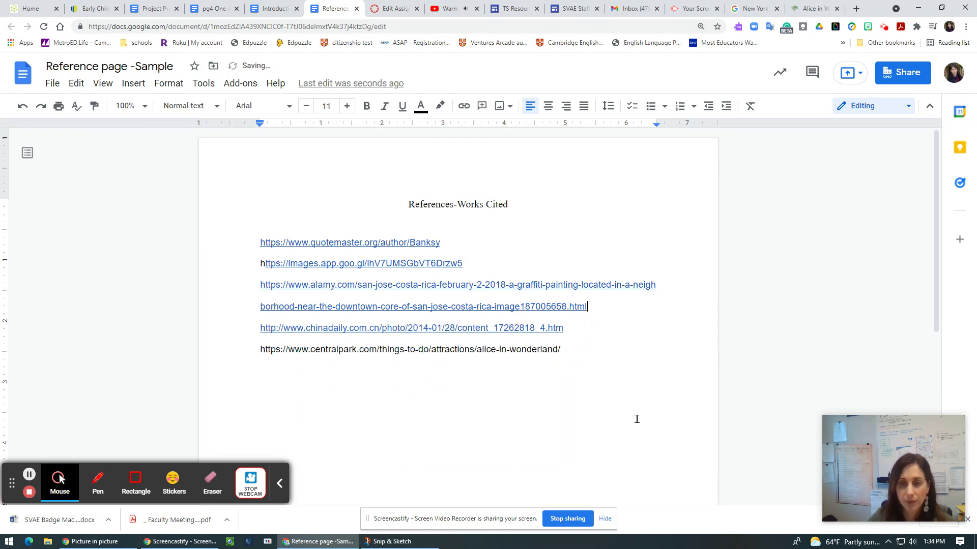
Step: Make the centralpark.com URL a live link and go back to the essay
double_click(568, 350)
key(Return)
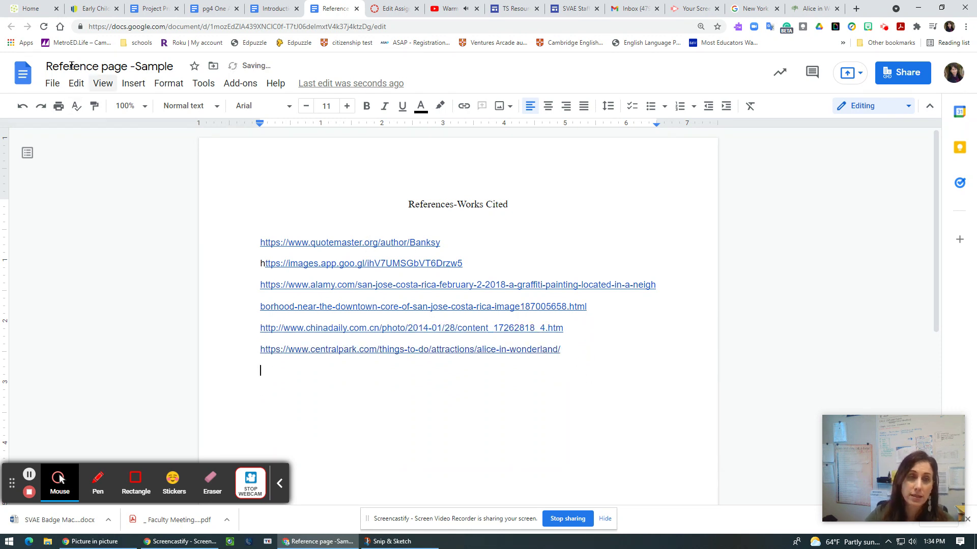
click(206, 6)
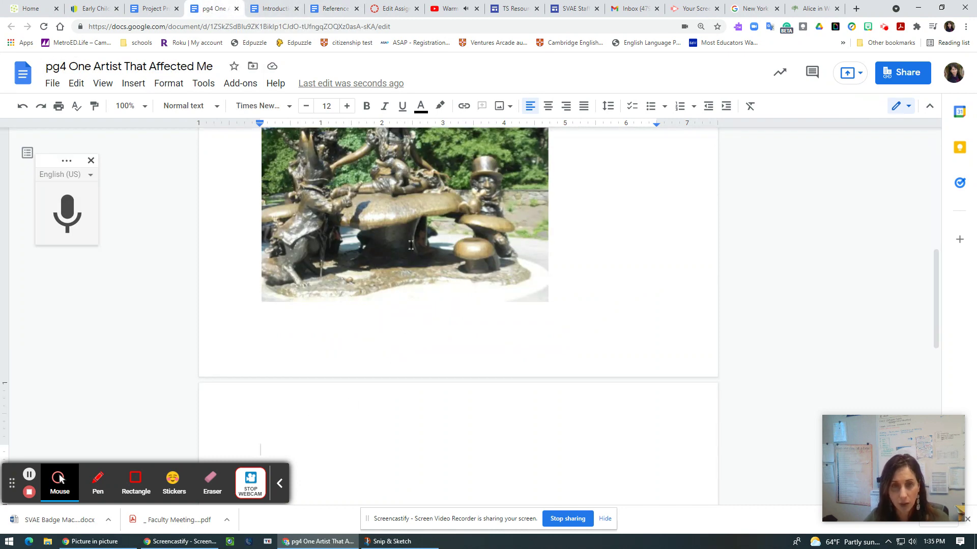
Step: Shrink the Alice in Wonderland photo and try behind-text, in-front-of-text and fixed-position layouts
click(405, 232)
drag(548, 374, 493, 304)
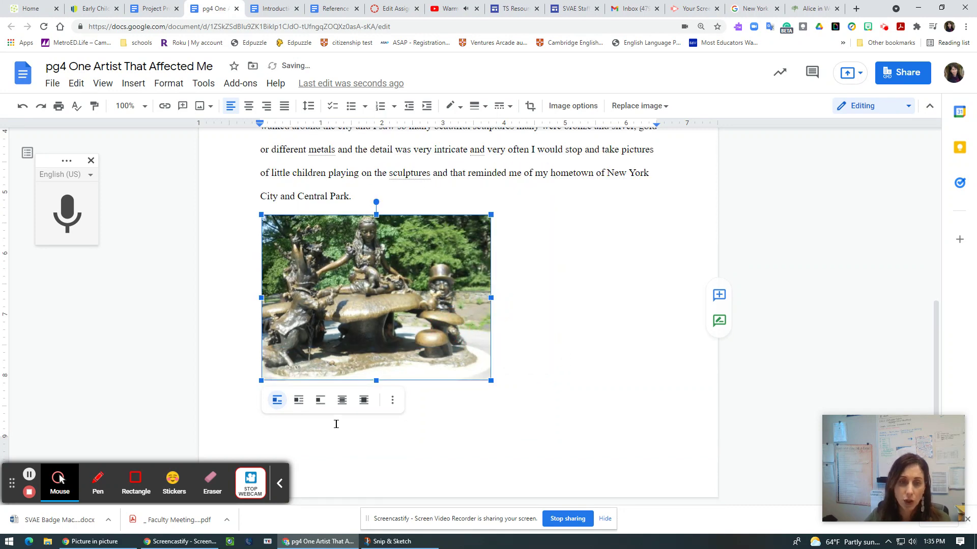
click(342, 399)
click(363, 401)
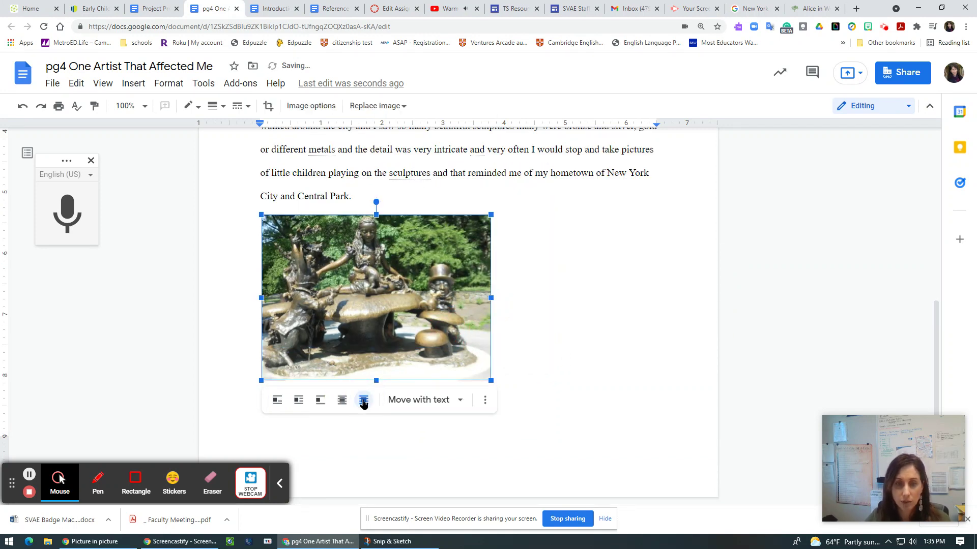
click(460, 402)
click(472, 448)
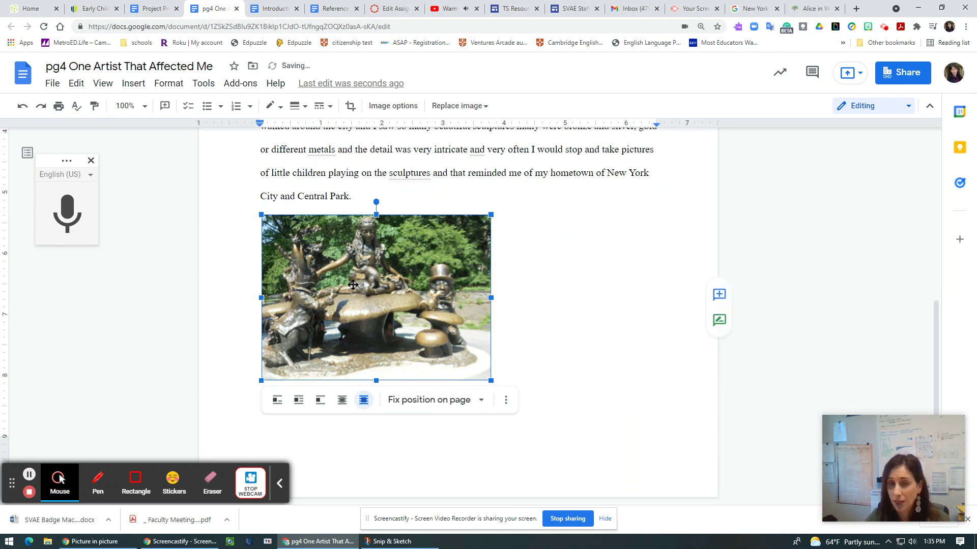
click(516, 219)
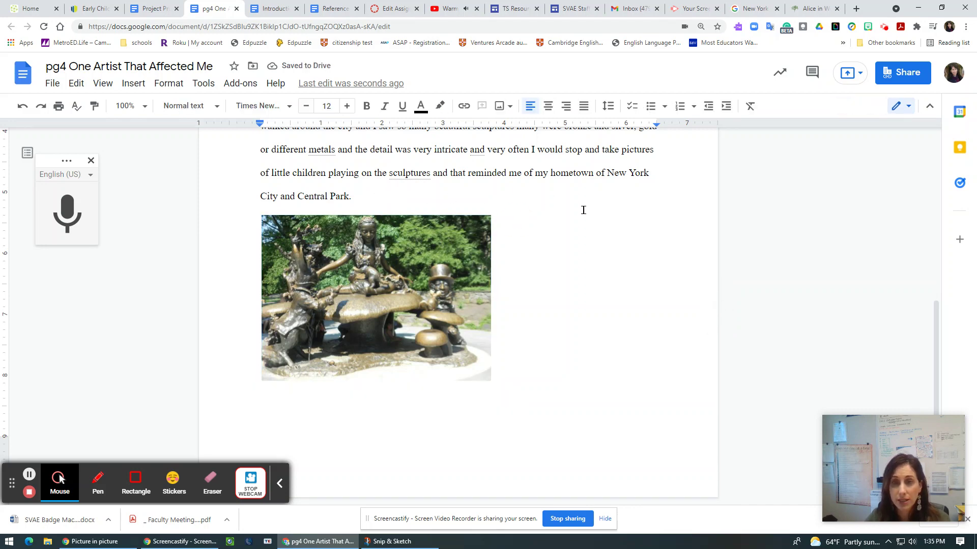
Step: Set the photo back to In line and place the cursor after 'Central Park.'
click(432, 361)
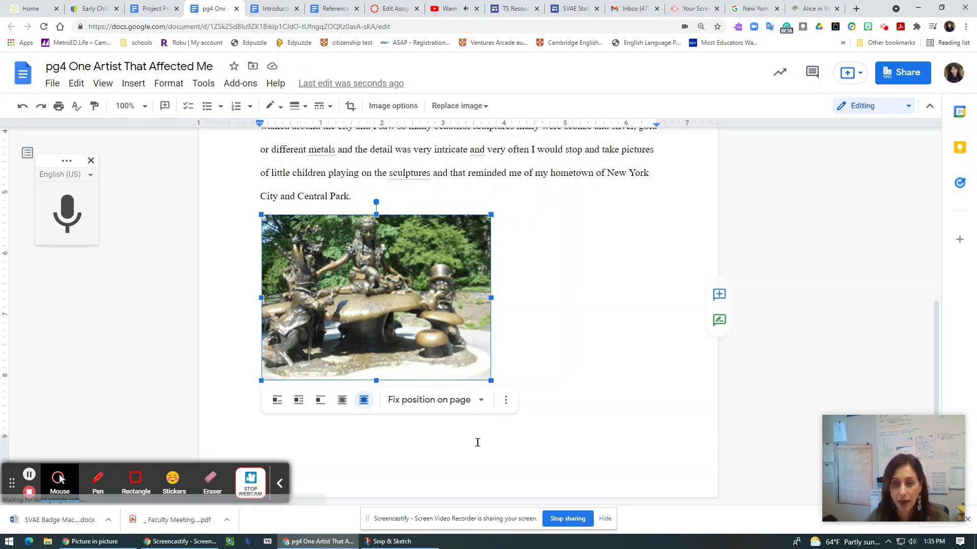
click(482, 402)
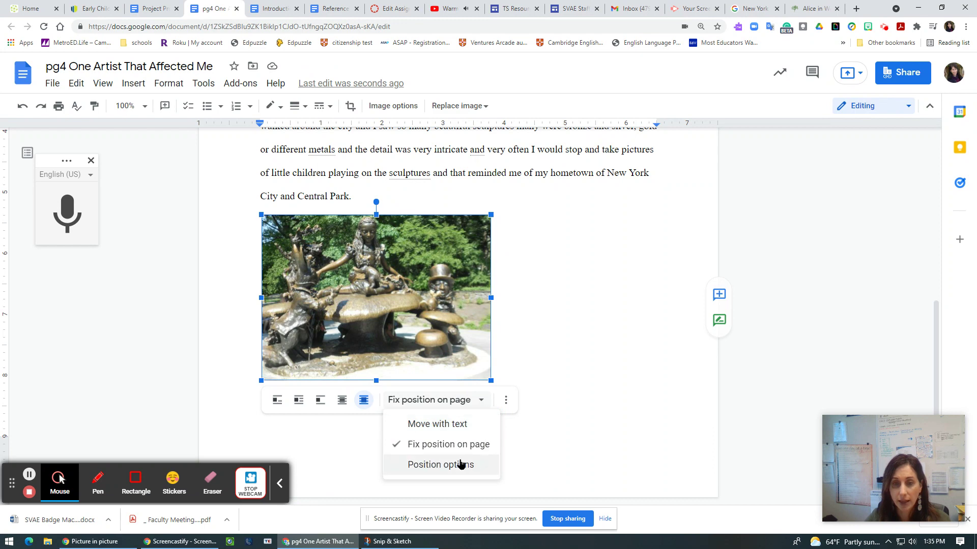
click(277, 400)
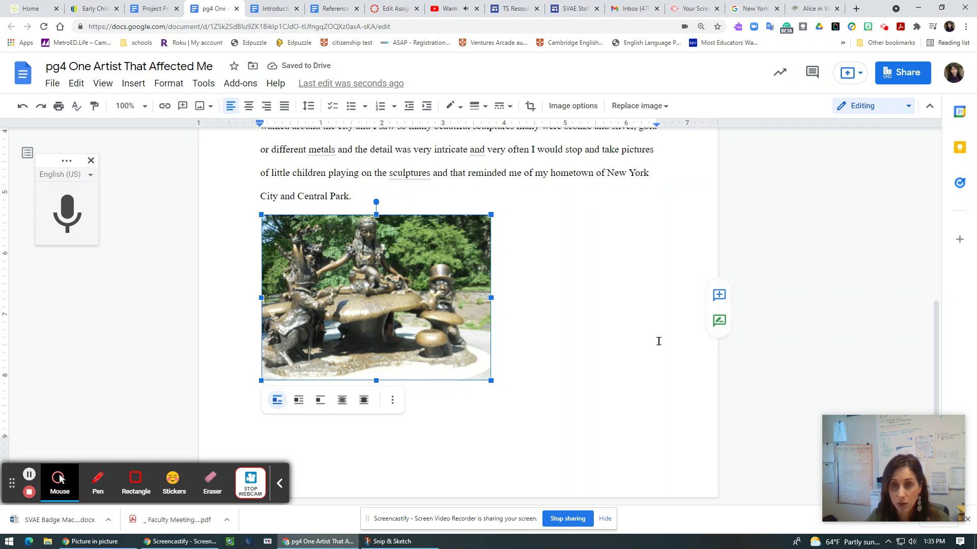
click(436, 401)
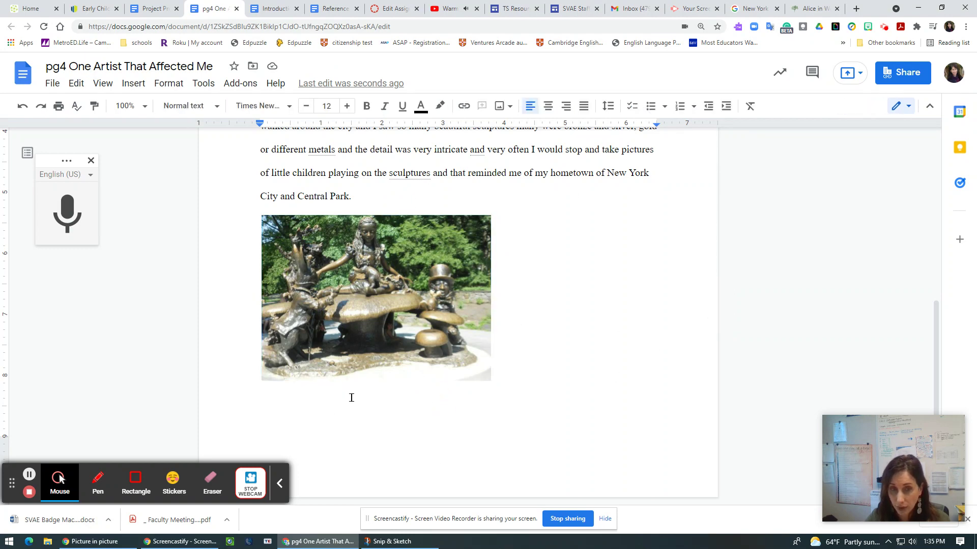
click(390, 198)
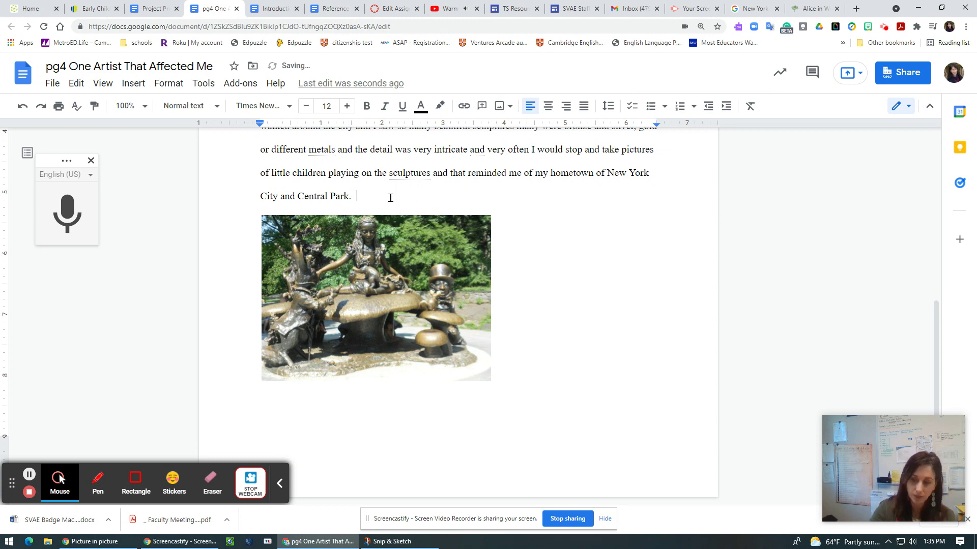
Step: Dictate the passage on Central Park's Balto and Alice statues, ending 'peaceful enjoyment to the city.'
click(69, 214)
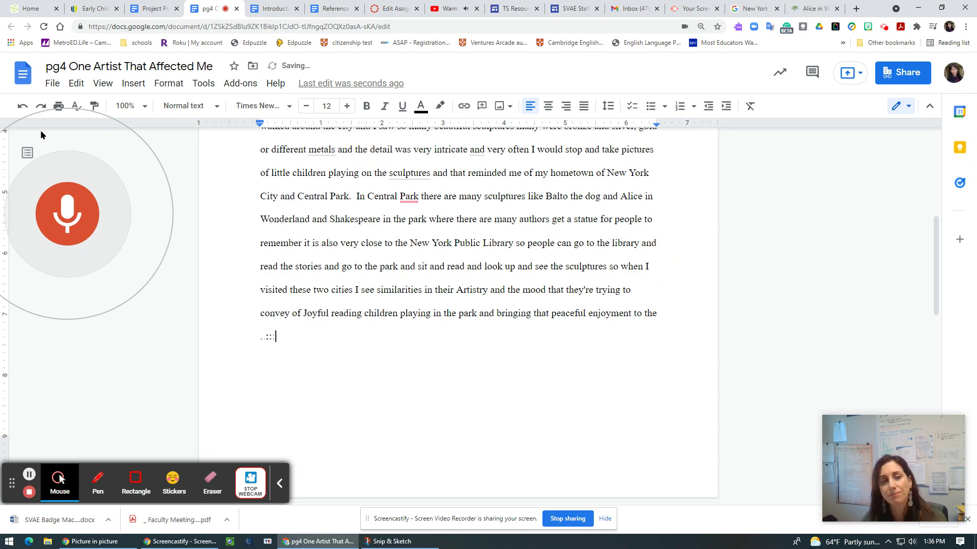
click(72, 213)
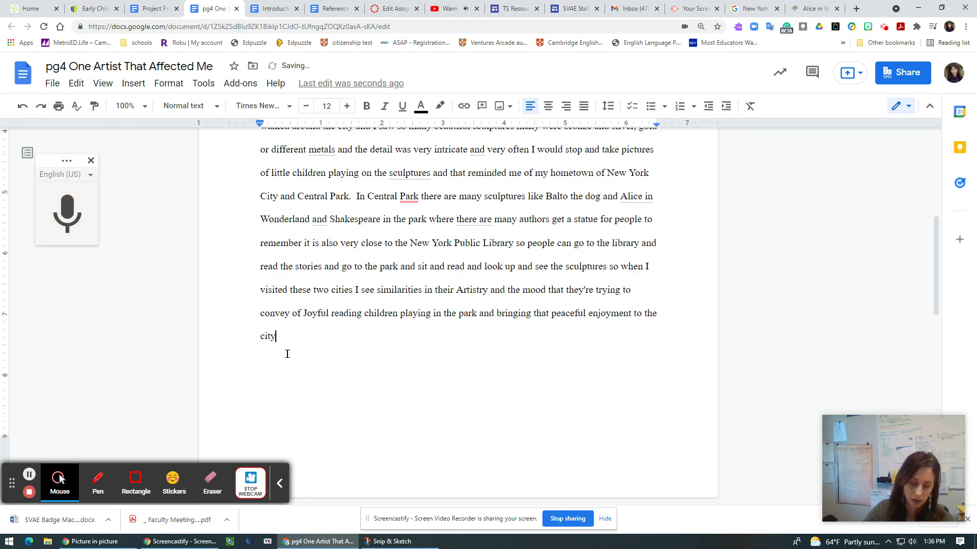
Step: Accept the spelling suggestion that adds a comma after 'Park'
click(416, 197)
click(412, 228)
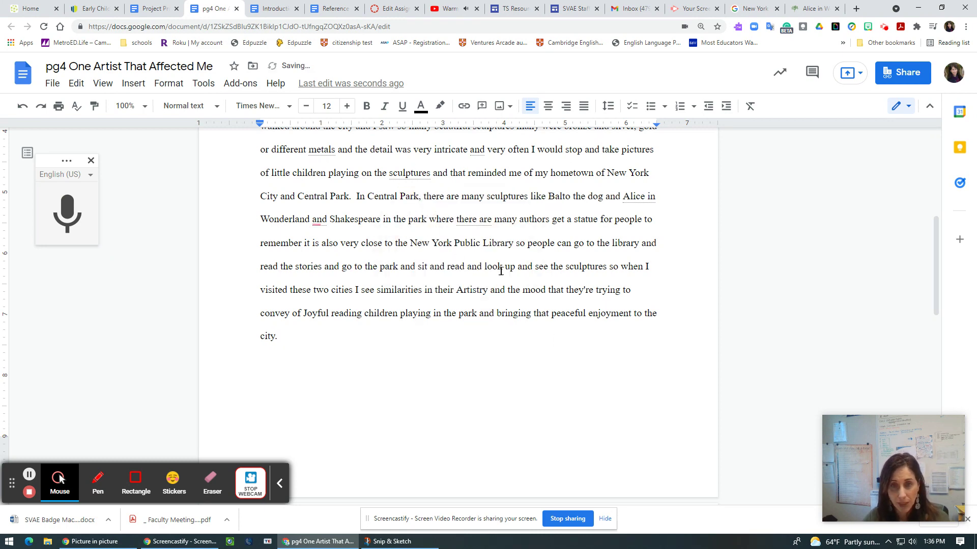
scroll(491, 367, up, 3)
scroll(490, 339, up, 3)
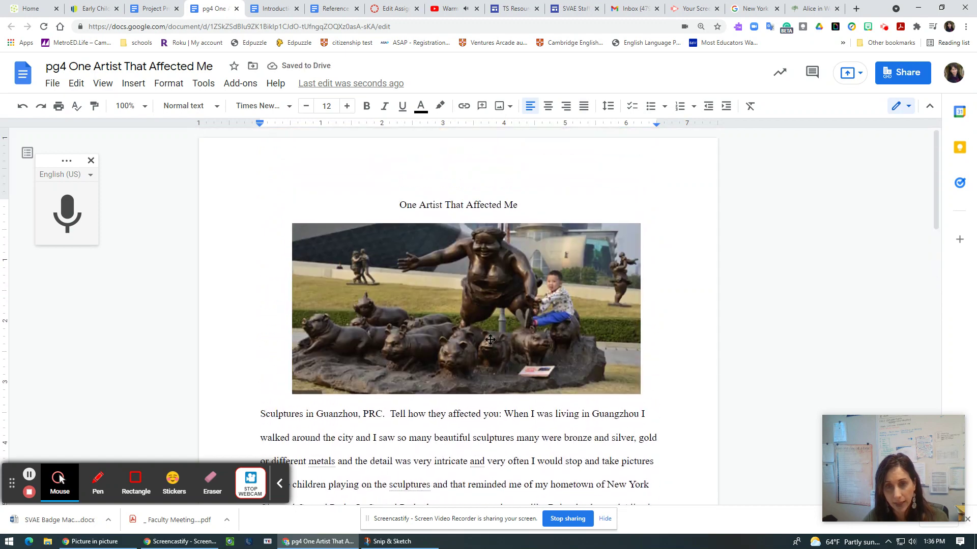
Step: Narrow the Guangzhou pig sculpture photo and indent the first line of the Sculptures paragraph
click(457, 320)
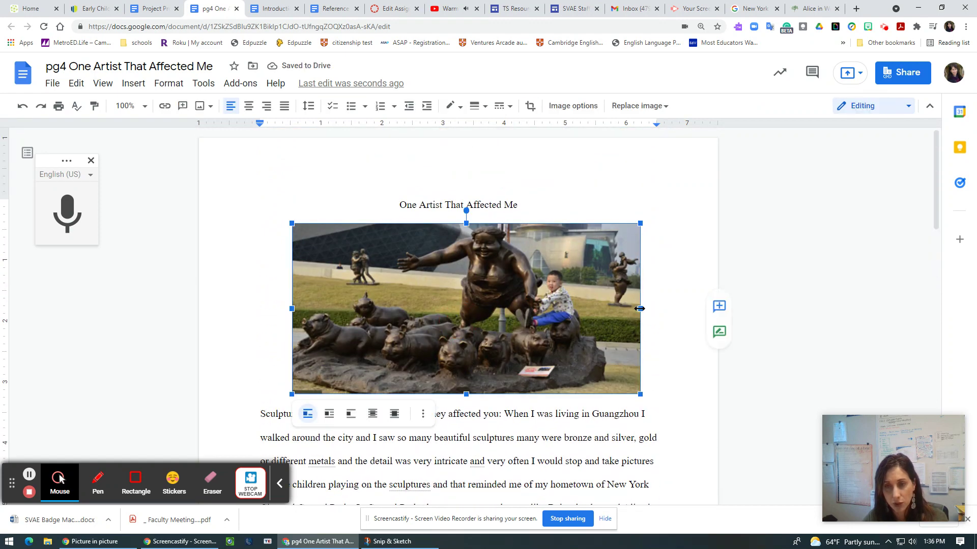
drag(636, 310, 528, 309)
click(424, 320)
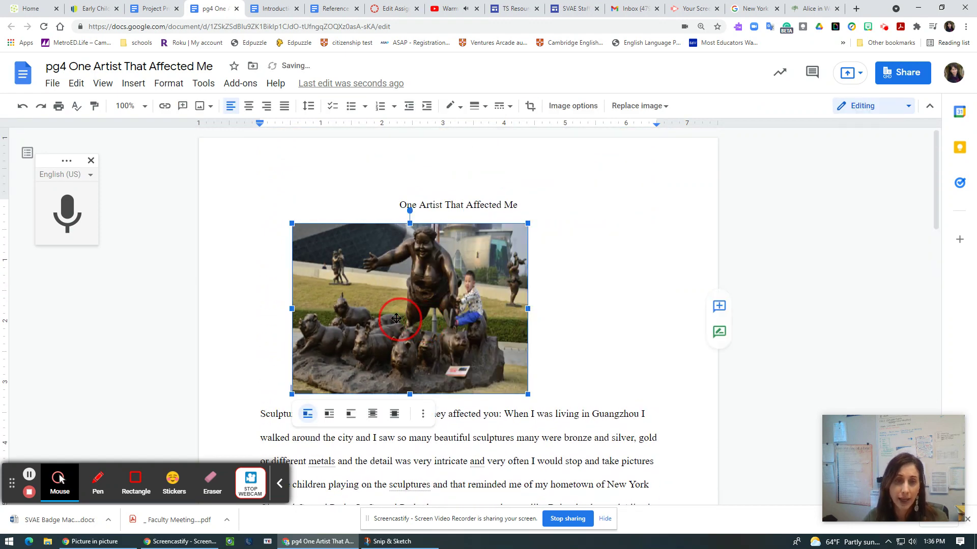
drag(291, 309, 250, 308)
click(260, 414)
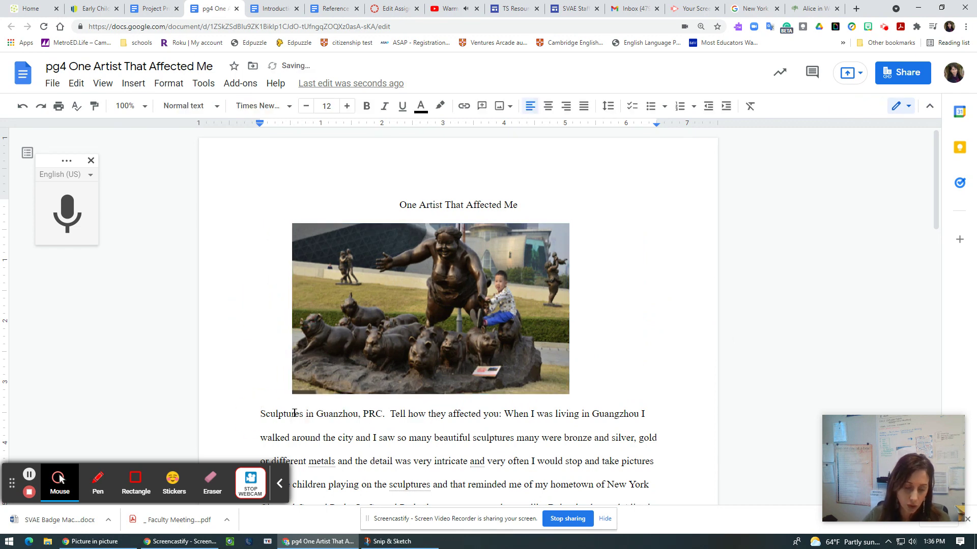
key(Tab)
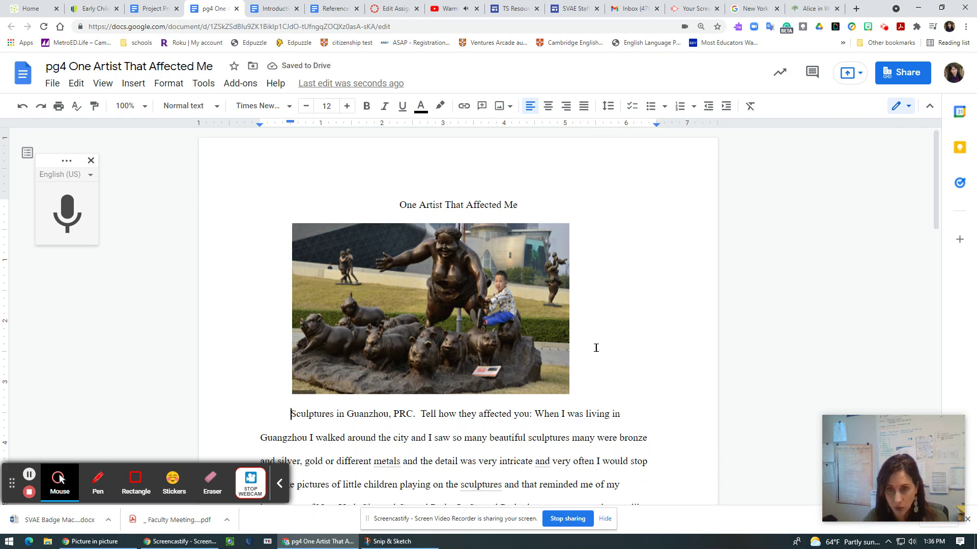
Step: Drag the Alice sculpture photo into the paragraph text, then undo the move
scroll(597, 341, down, 14)
scroll(598, 313, down, 1)
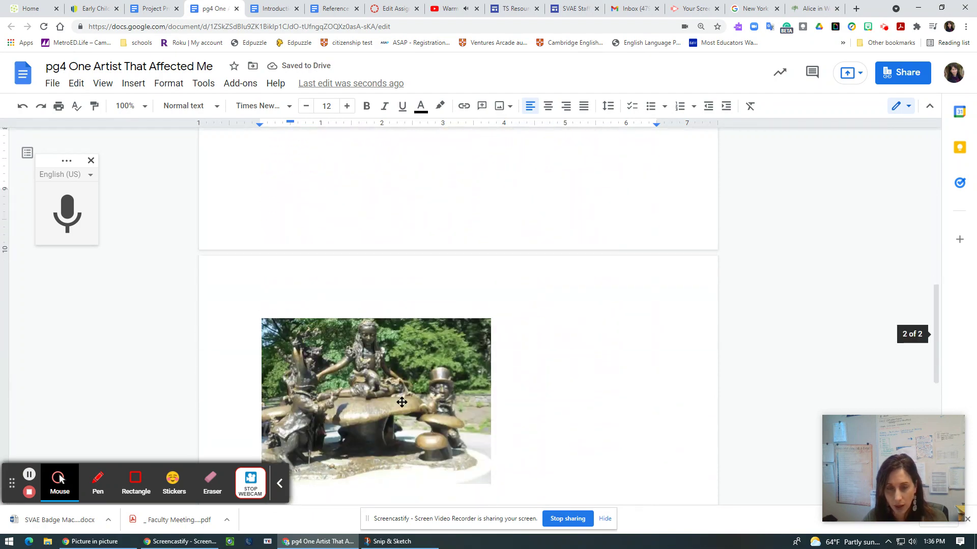
click(375, 424)
scroll(375, 233, up, 2)
drag(379, 147, 381, 148)
click(315, 400)
scroll(506, 265, up, 8)
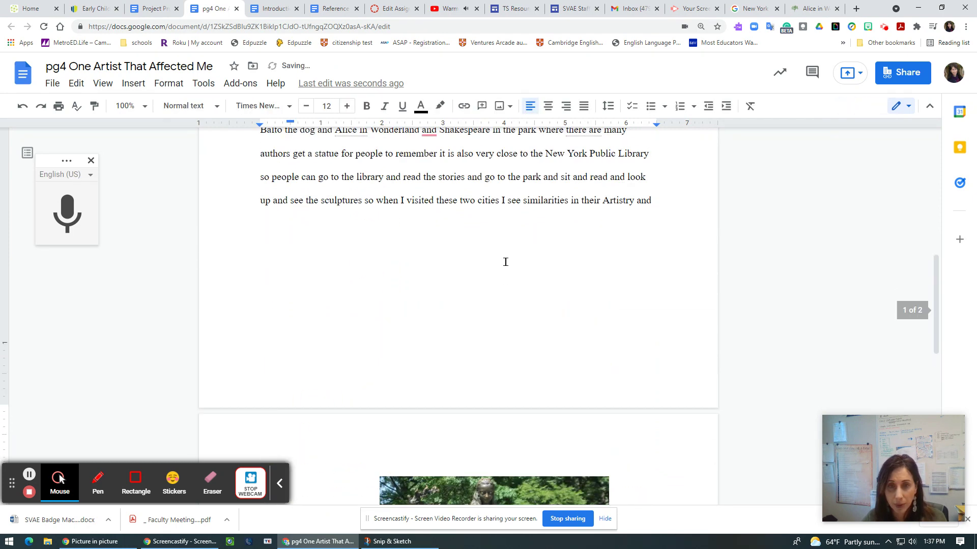
scroll(506, 264, down, 4)
scroll(506, 264, down, 10)
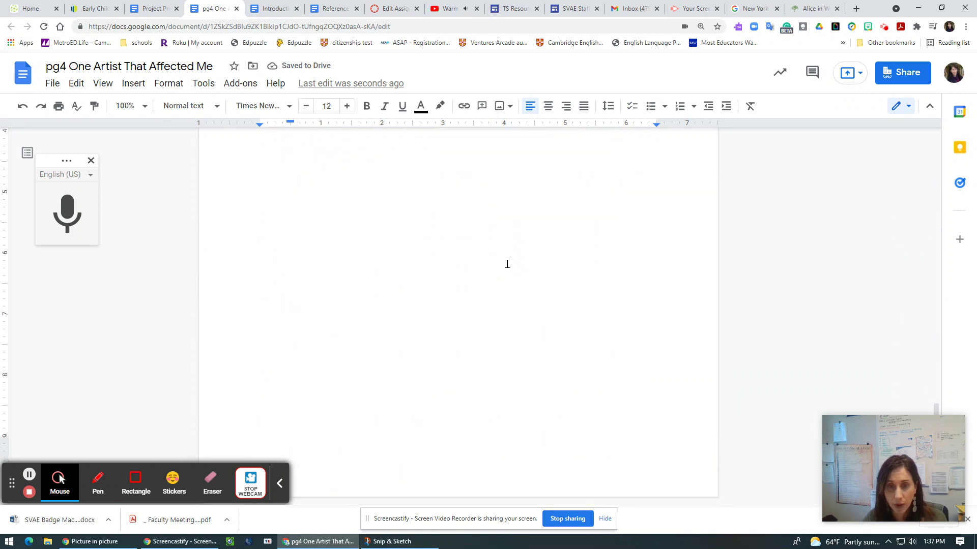
scroll(506, 265, up, 3)
click(22, 105)
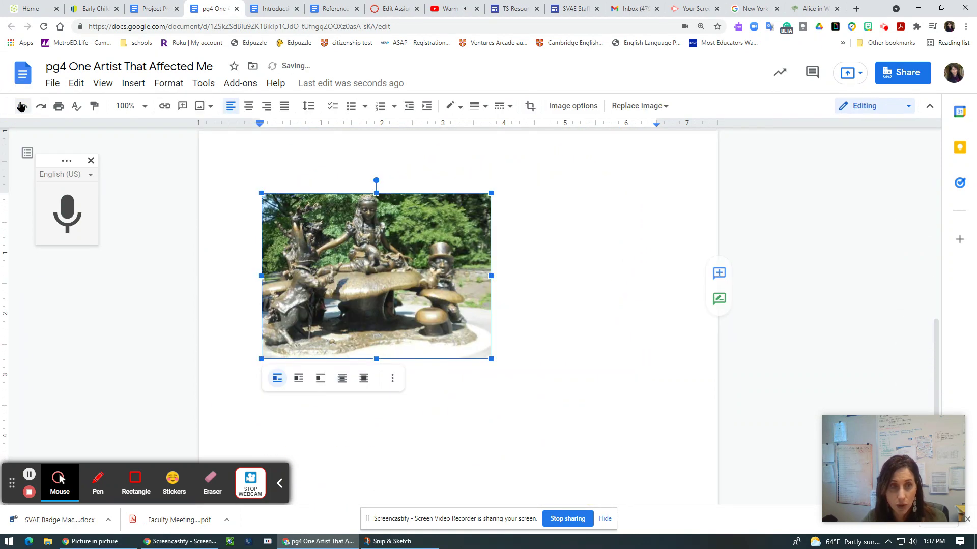
click(575, 273)
Step: Break 'In Central Park…' into its own paragraph, then bring up the Project Proposal document
scroll(576, 272, up, 5)
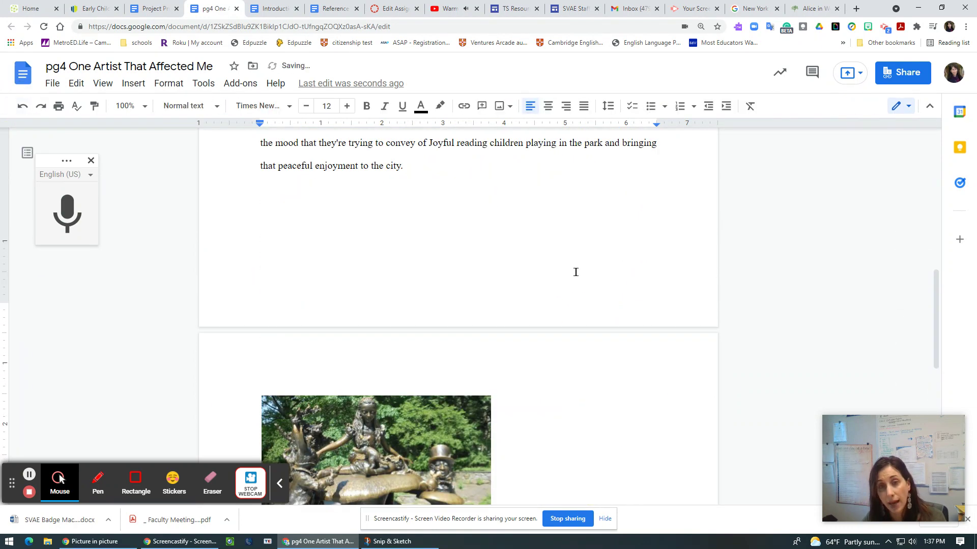
scroll(395, 306, up, 5)
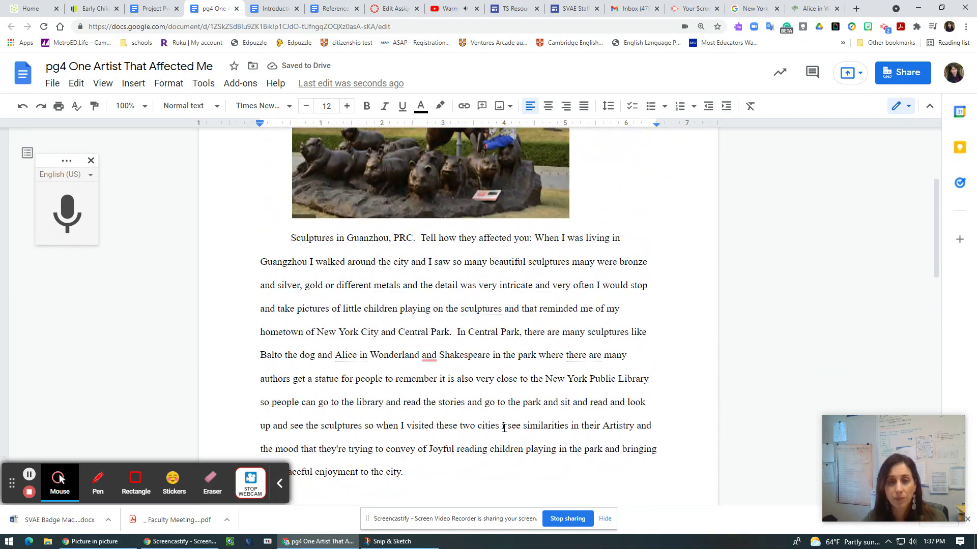
click(457, 332)
key(Return)
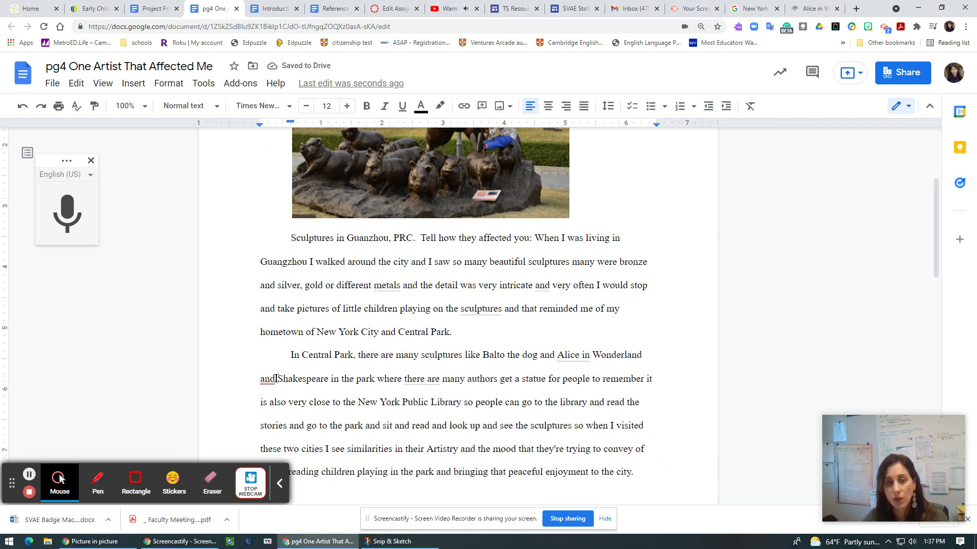
mouse_move(267, 381)
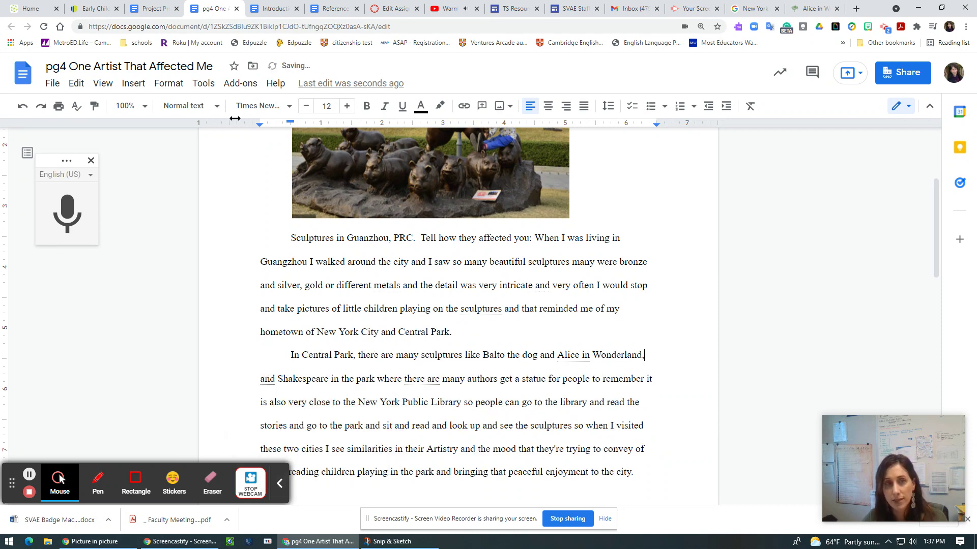
click(151, 9)
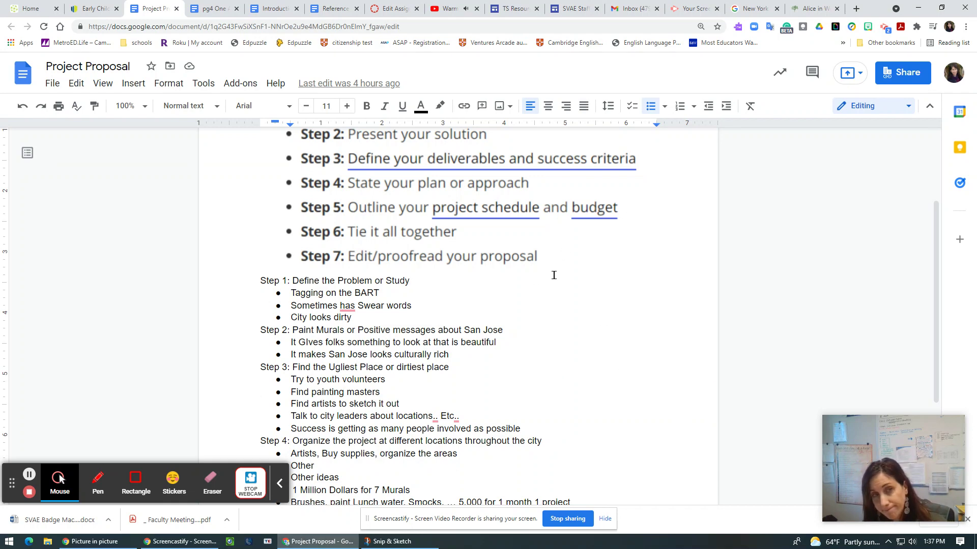
Step: Switch back to the 'pg4 One Artist That Affected Me' essay browser tab
click(210, 12)
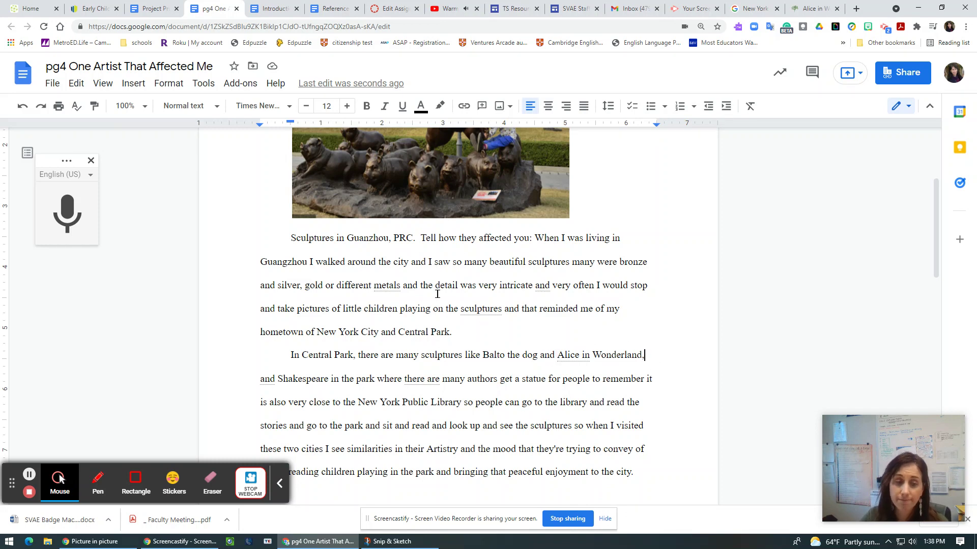
click(279, 483)
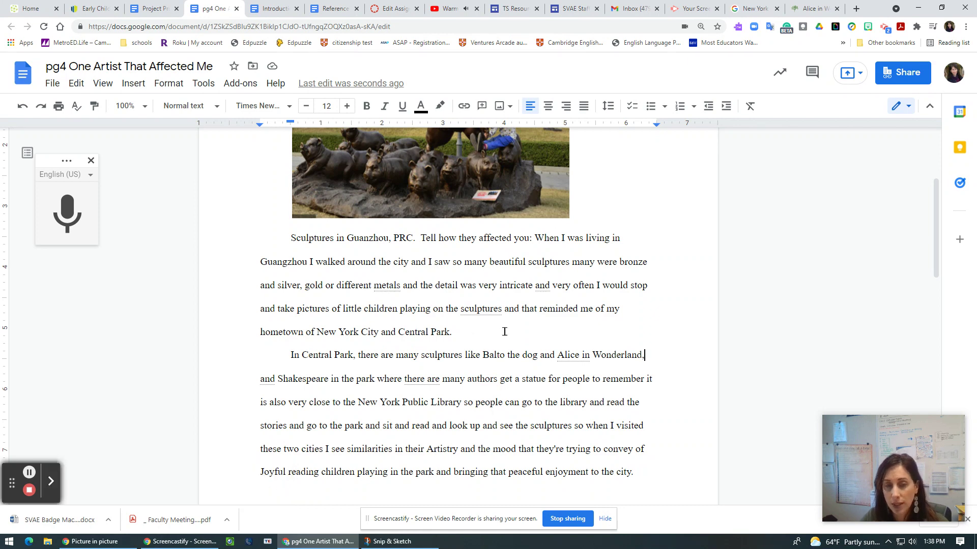